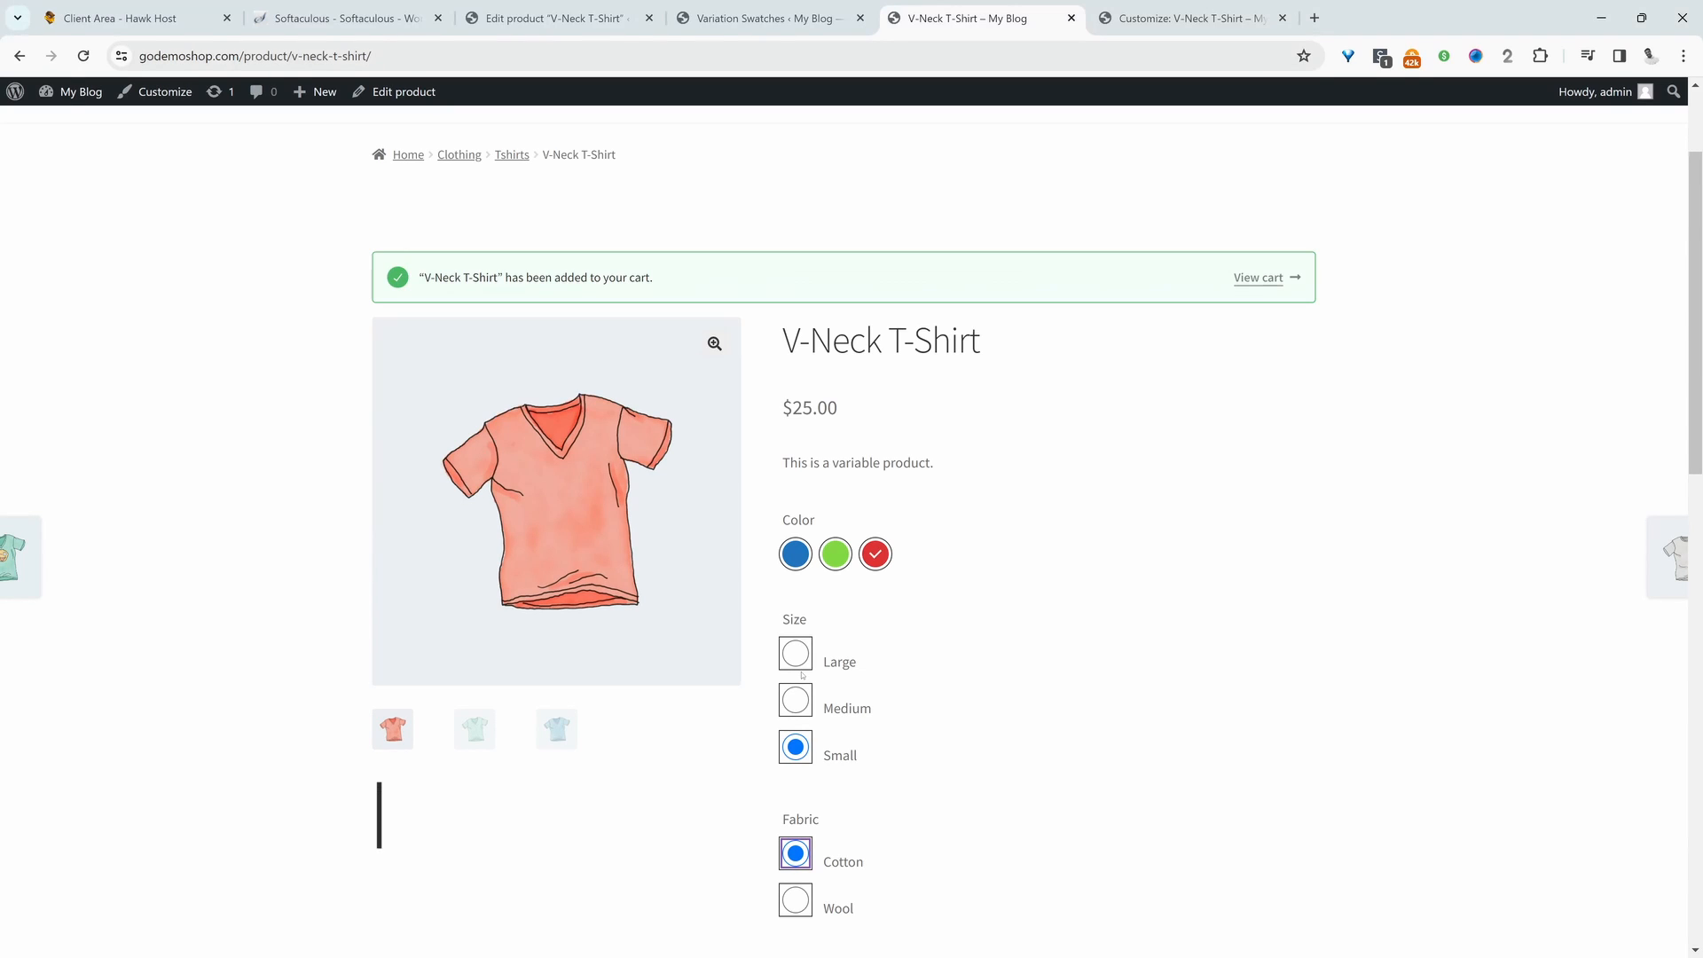
# Choose the Large size for the V-Neck T-Shirt, add it to the cart, and switch to the WooCommerce Variation Swatches page.
pyautogui.click(796, 655)
pyautogui.scroll(-2, 799, 657)
pyautogui.click(919, 809)
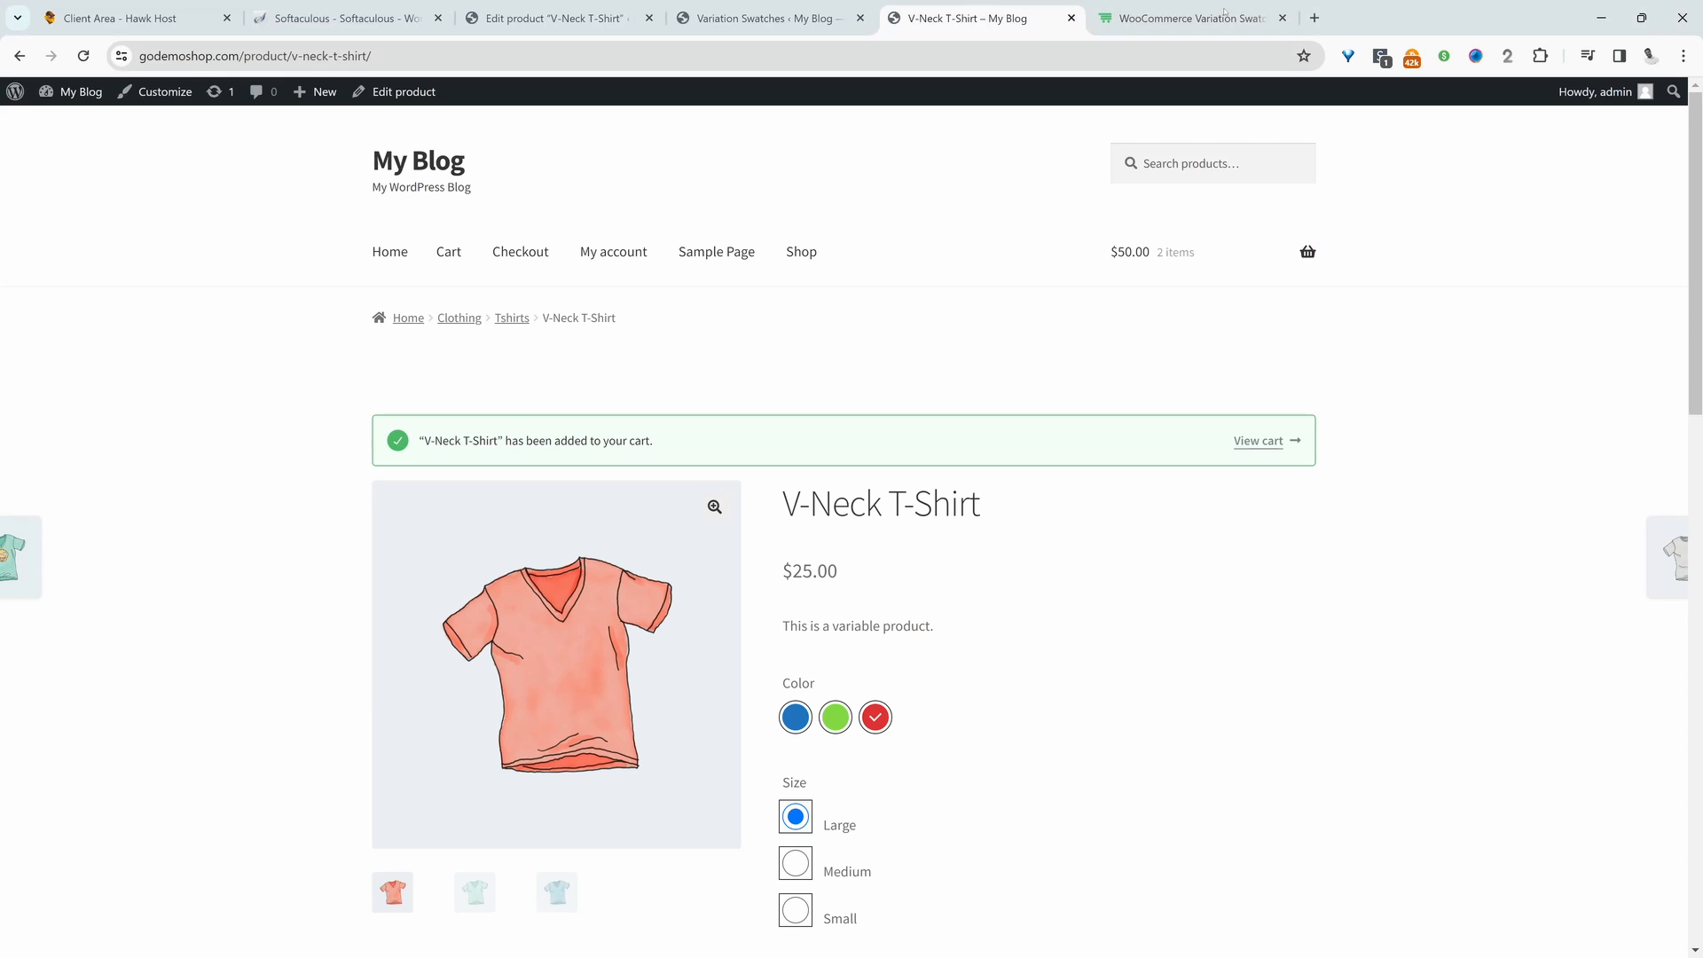
pyautogui.click(1223, 14)
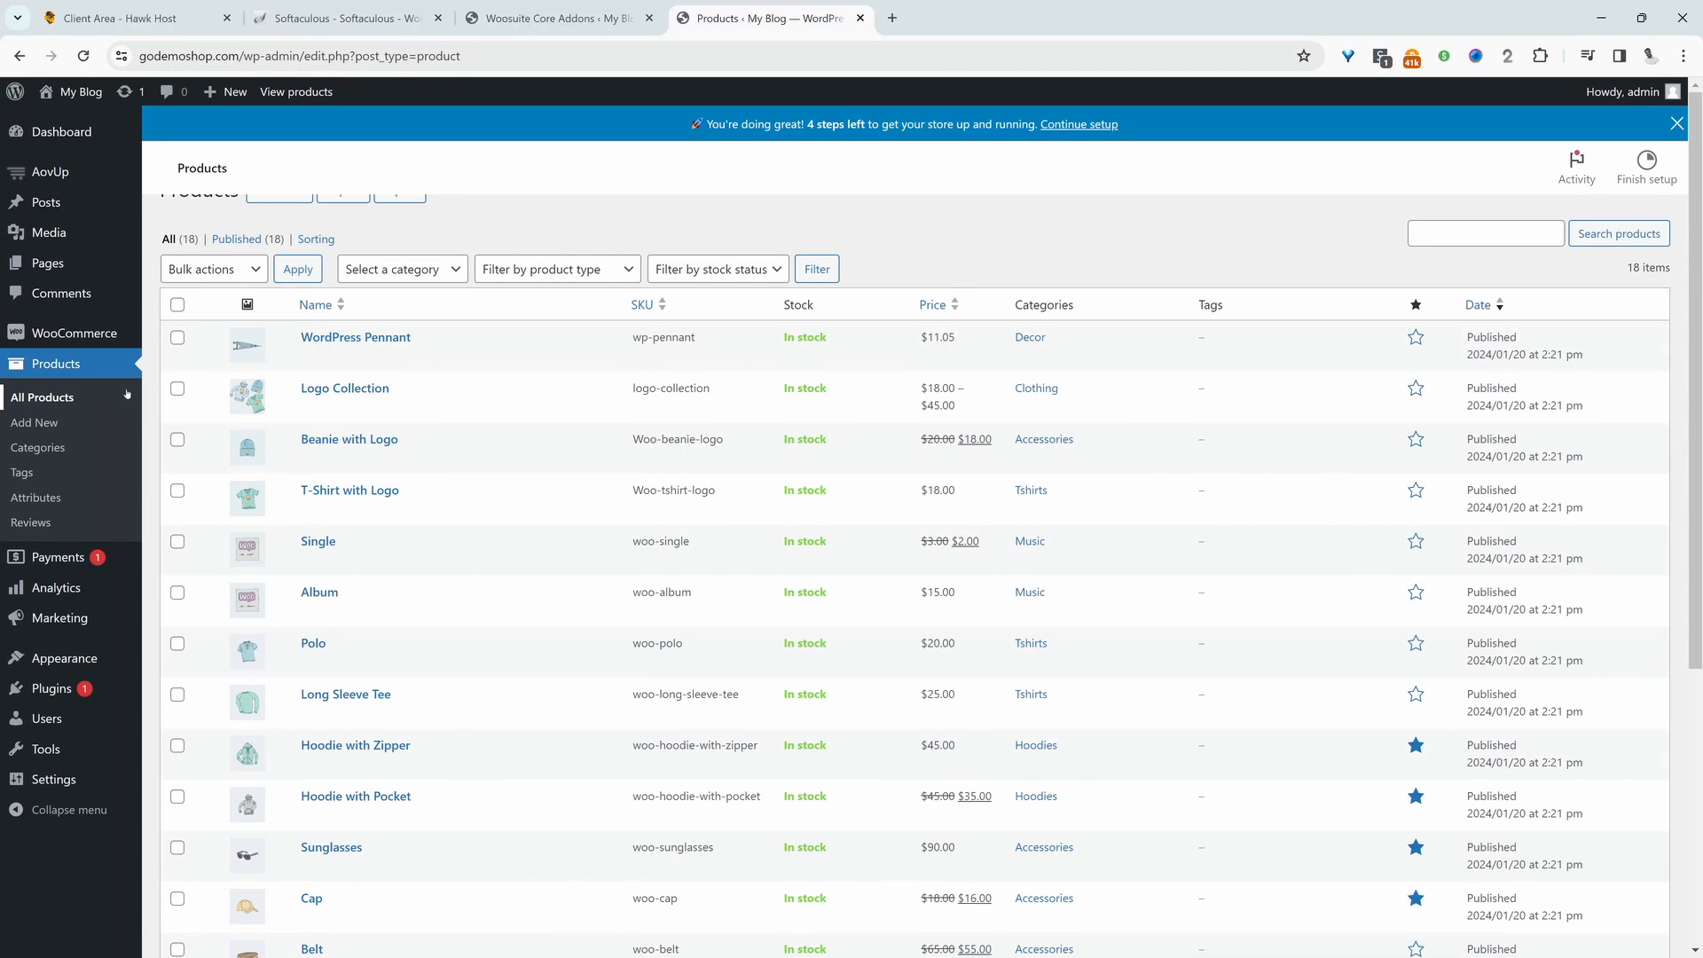
# Turn on the Variation Swatches for WooCommerce and Variation Swatches Pro addons in the AovUp addons list.
pyautogui.hotkey('ctrl', 'shift', 'Tab')
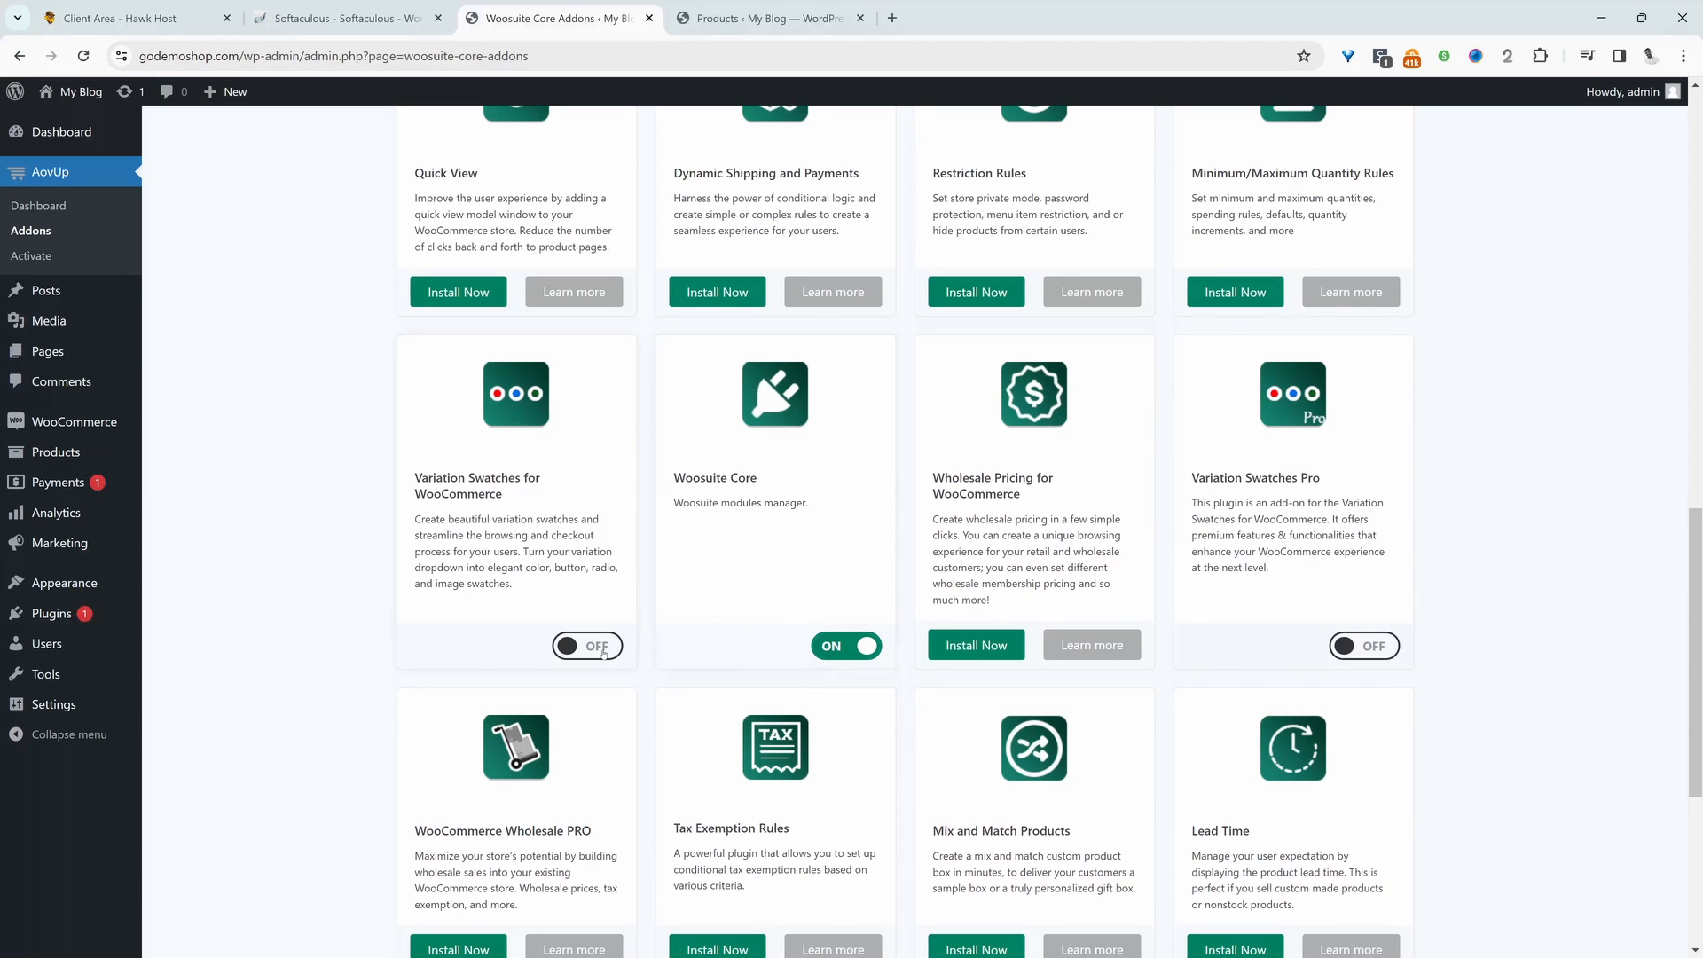
pyautogui.click(602, 650)
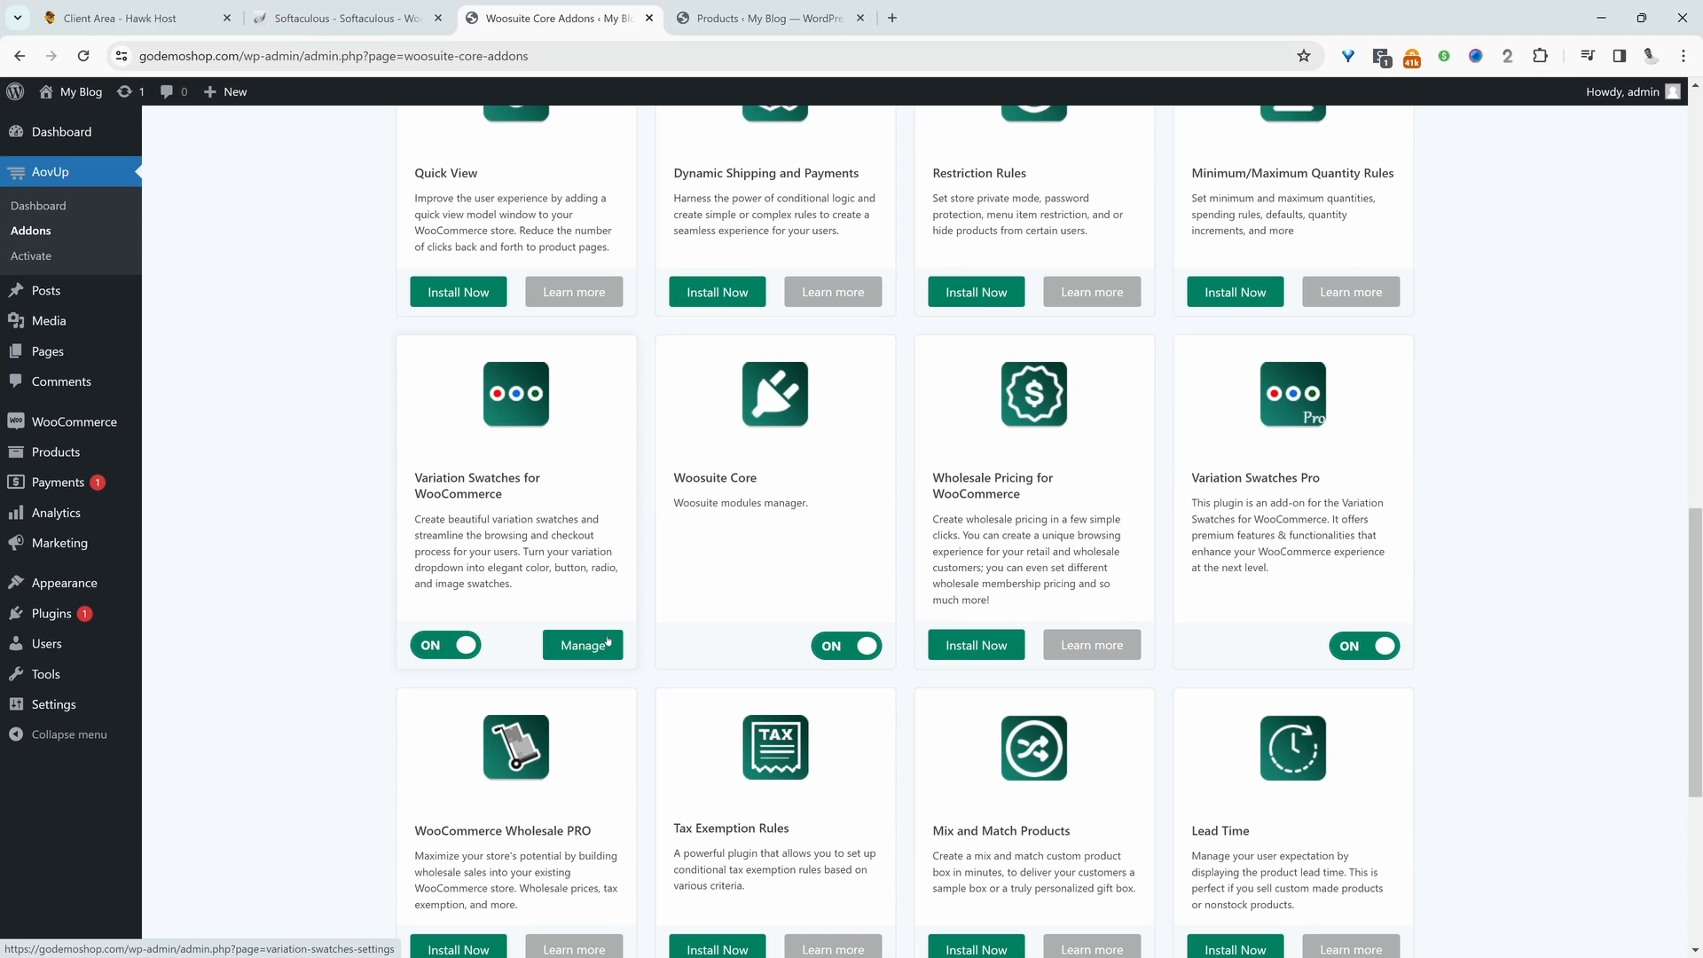
# Add a new product attribute named Fabric, keeping the default type and sort order.
pyautogui.moveTo(98, 461)
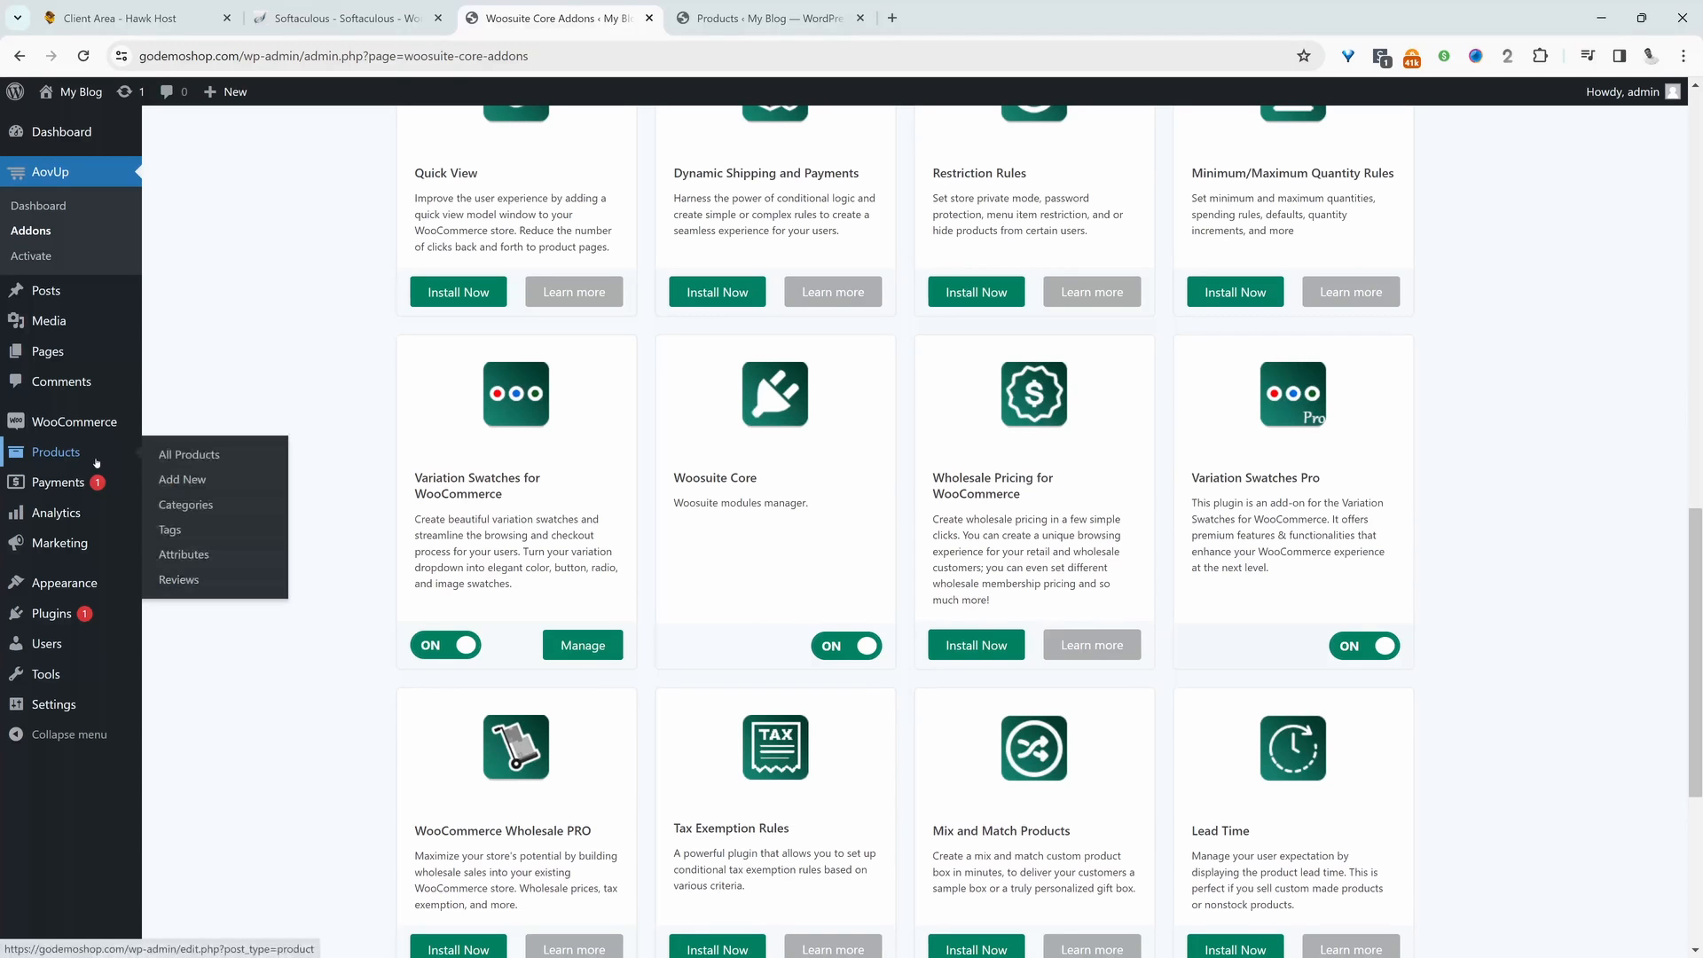
pyautogui.click(197, 555)
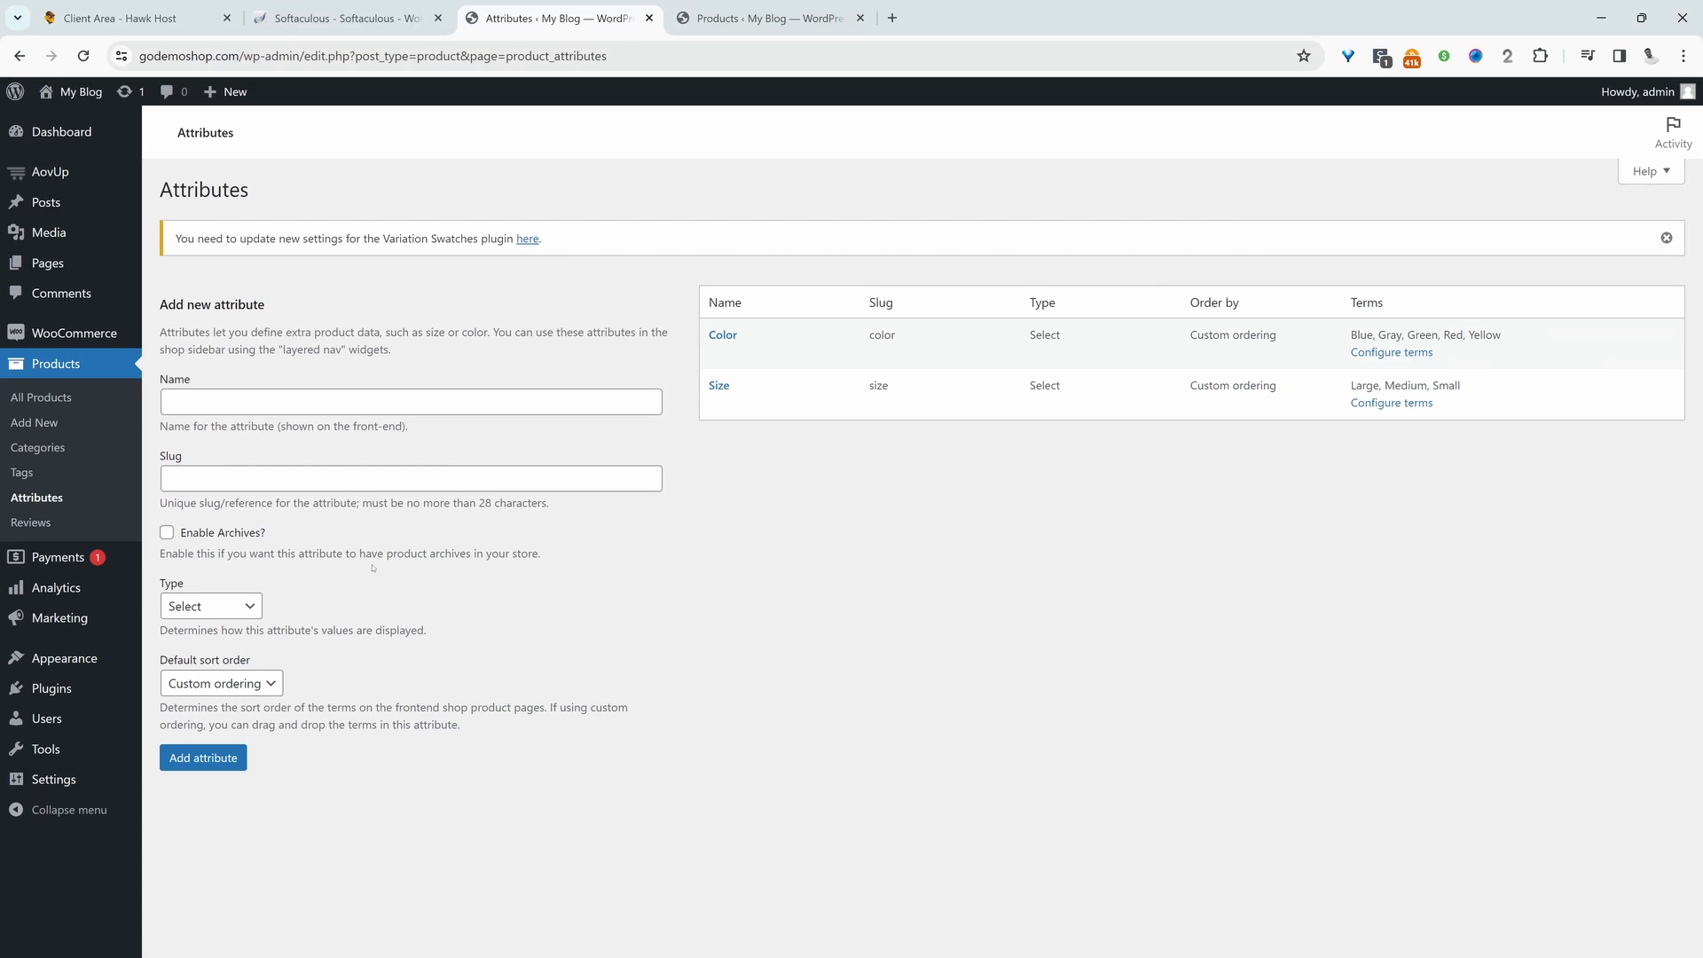
pyautogui.click(336, 407)
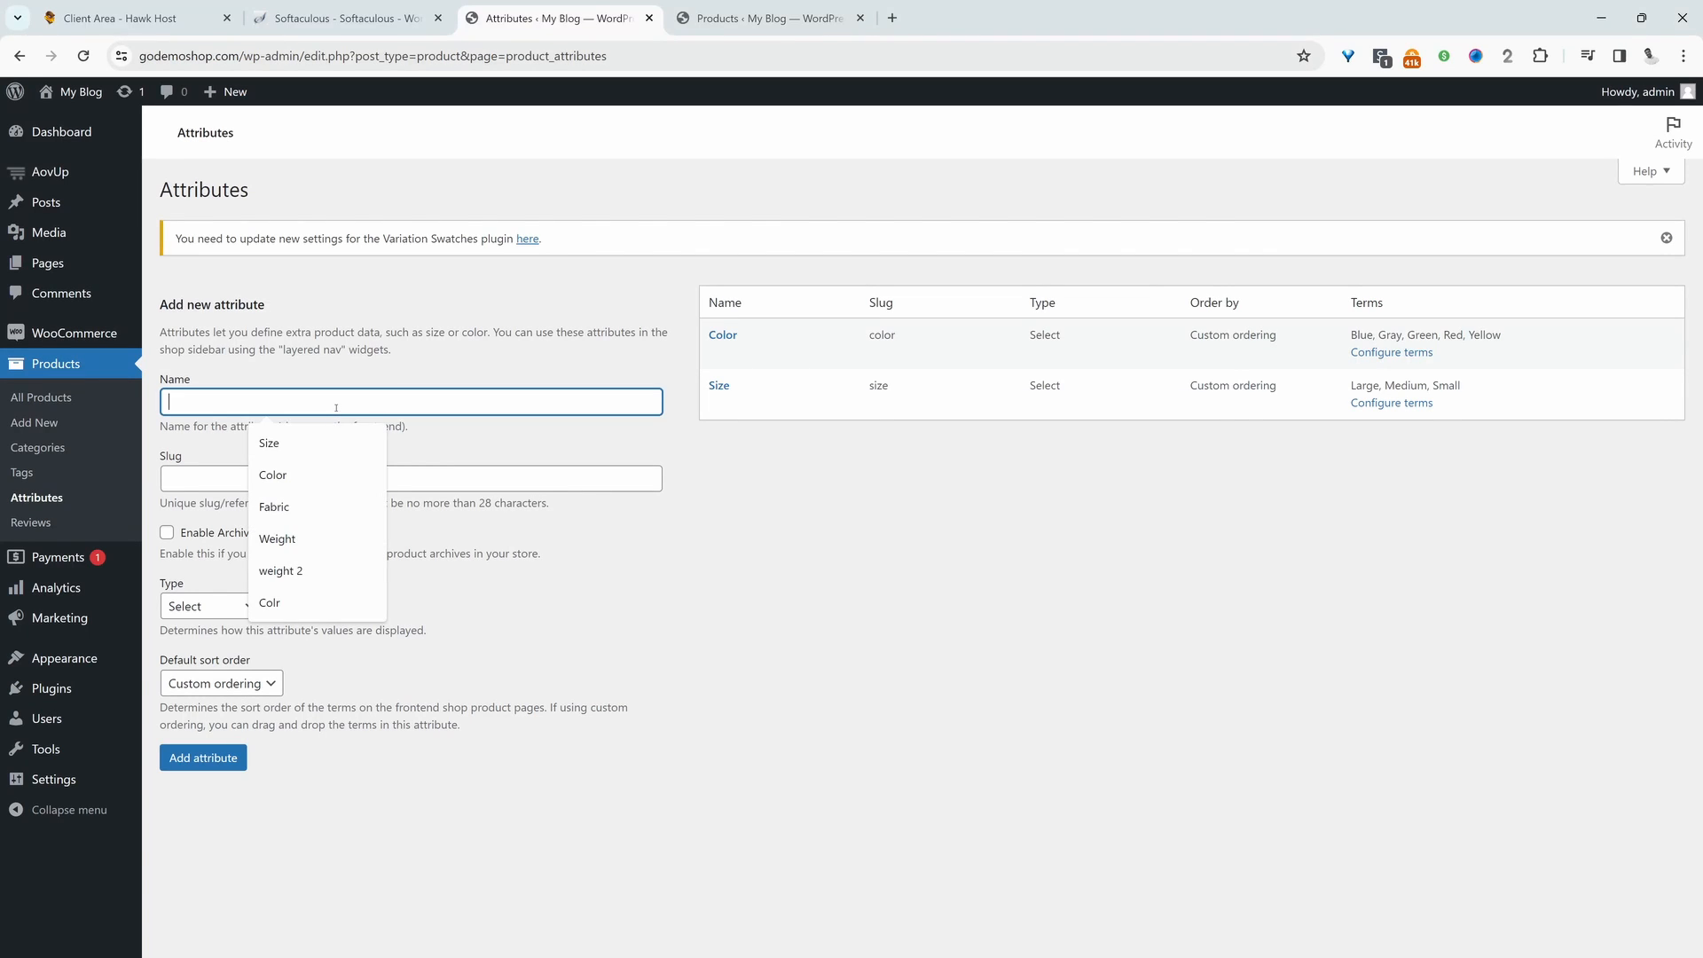
pyautogui.click(300, 506)
pyautogui.click(218, 759)
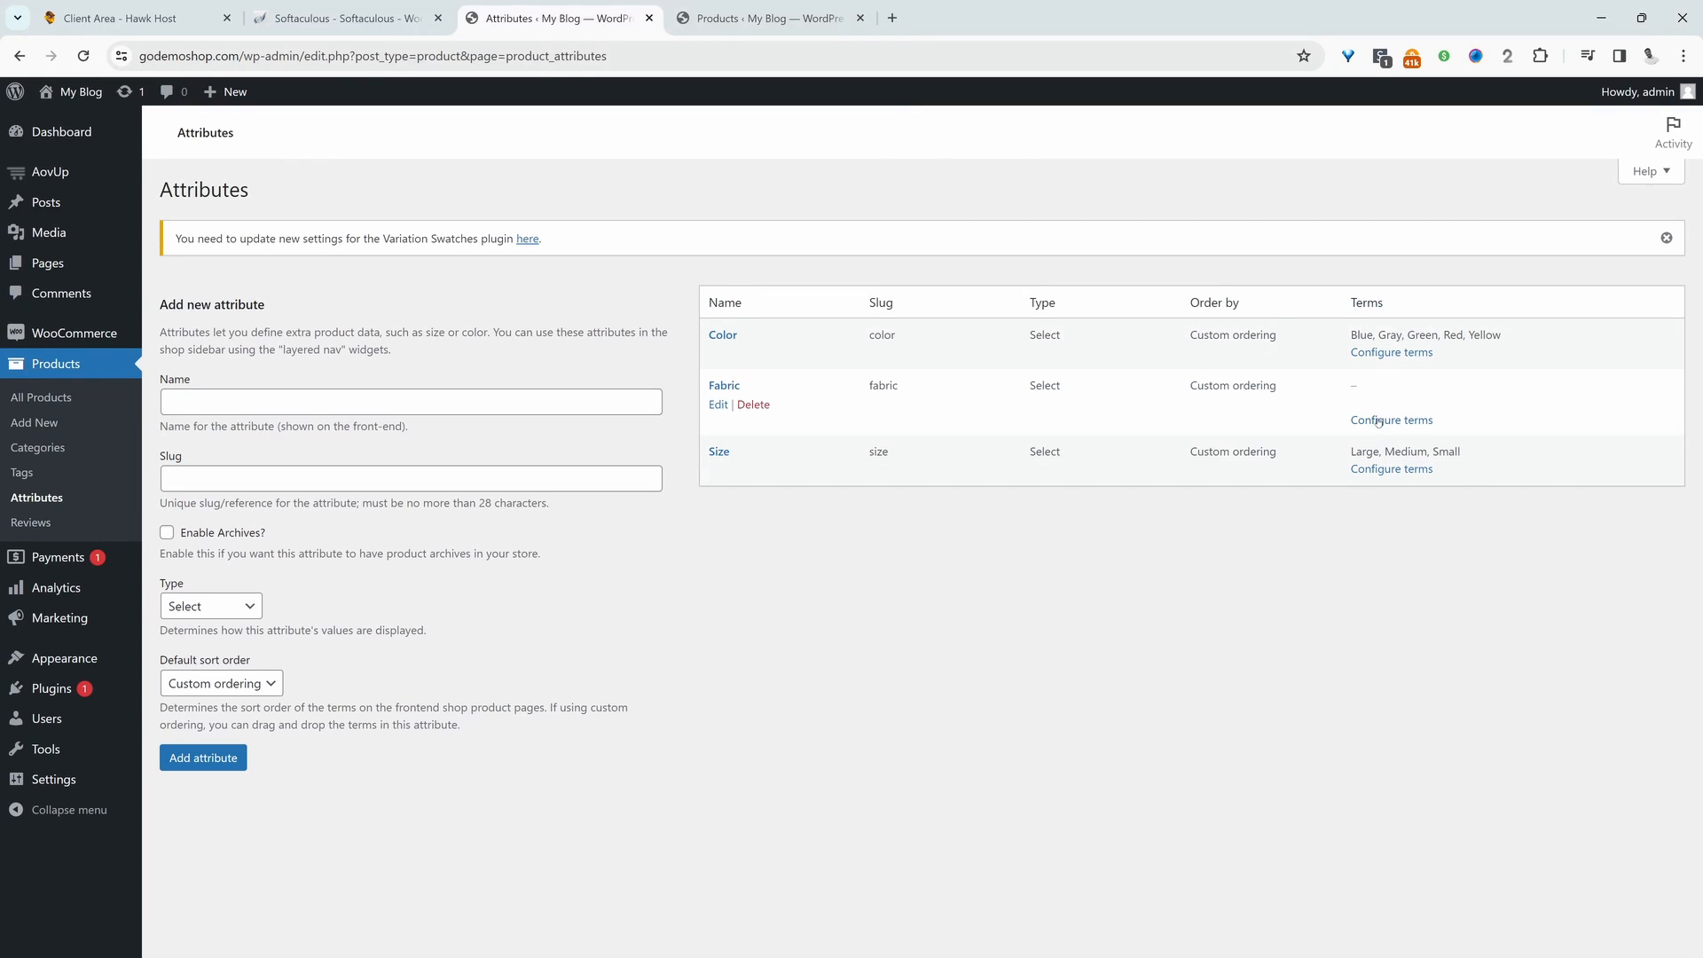
# Configure the Fabric attribute's terms by adding Wool and Cotton.
pyautogui.click(1378, 420)
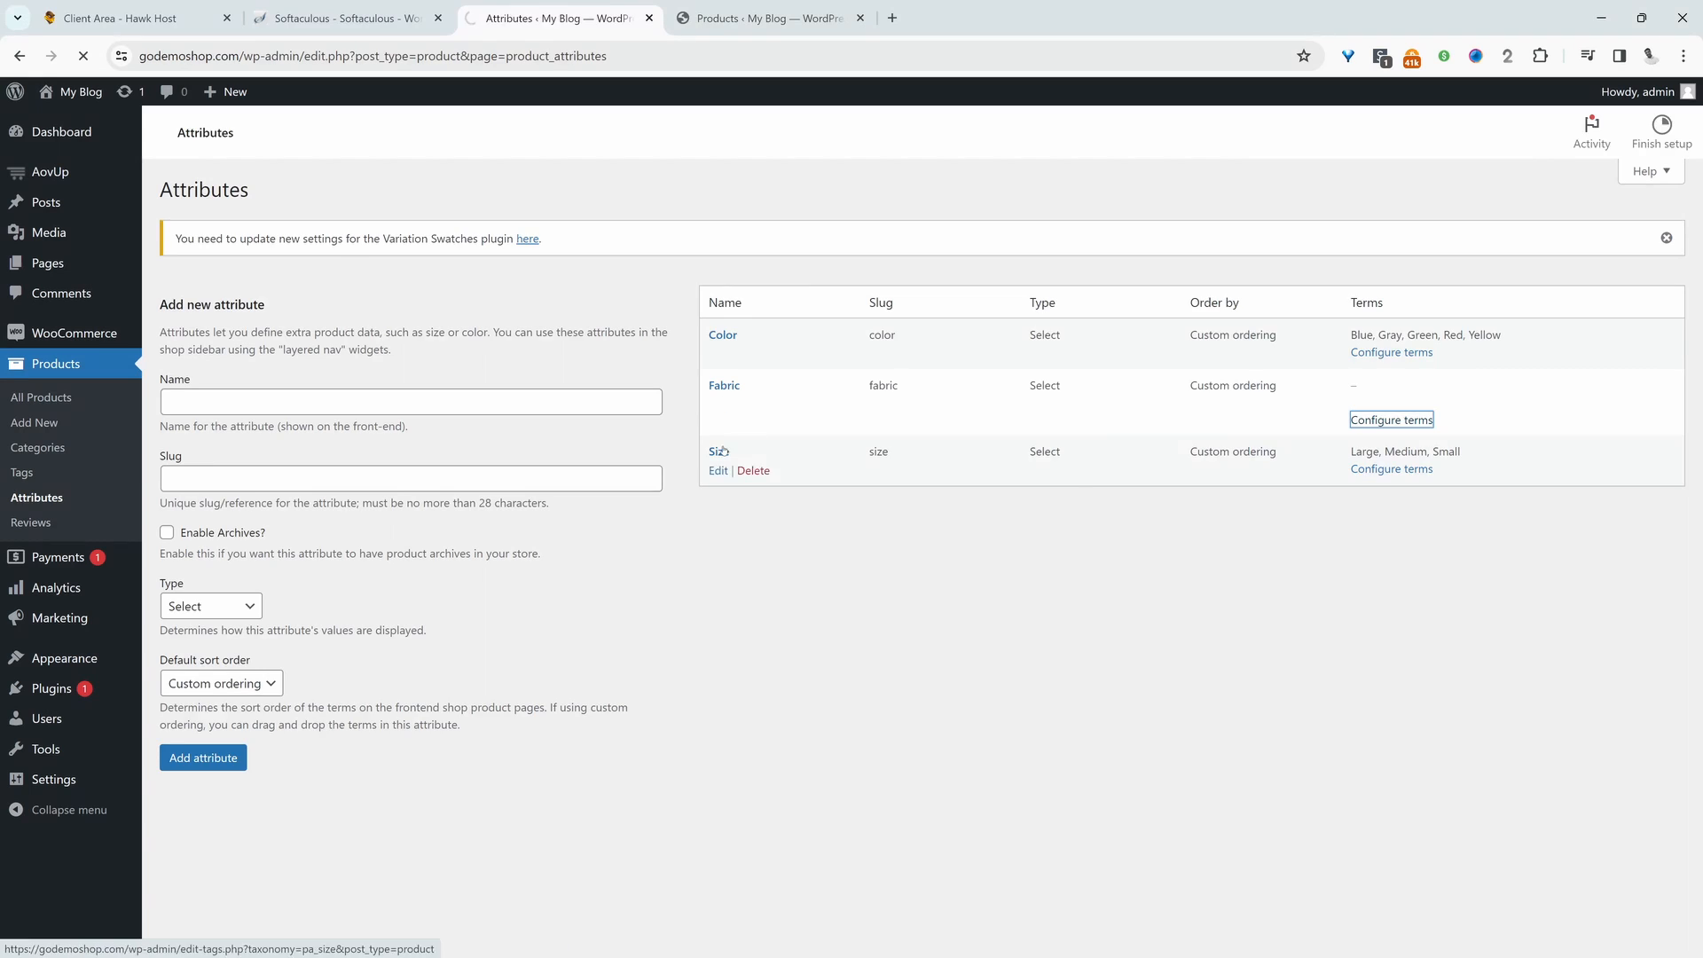
pyautogui.click(228, 360)
pyautogui.write('Wool')
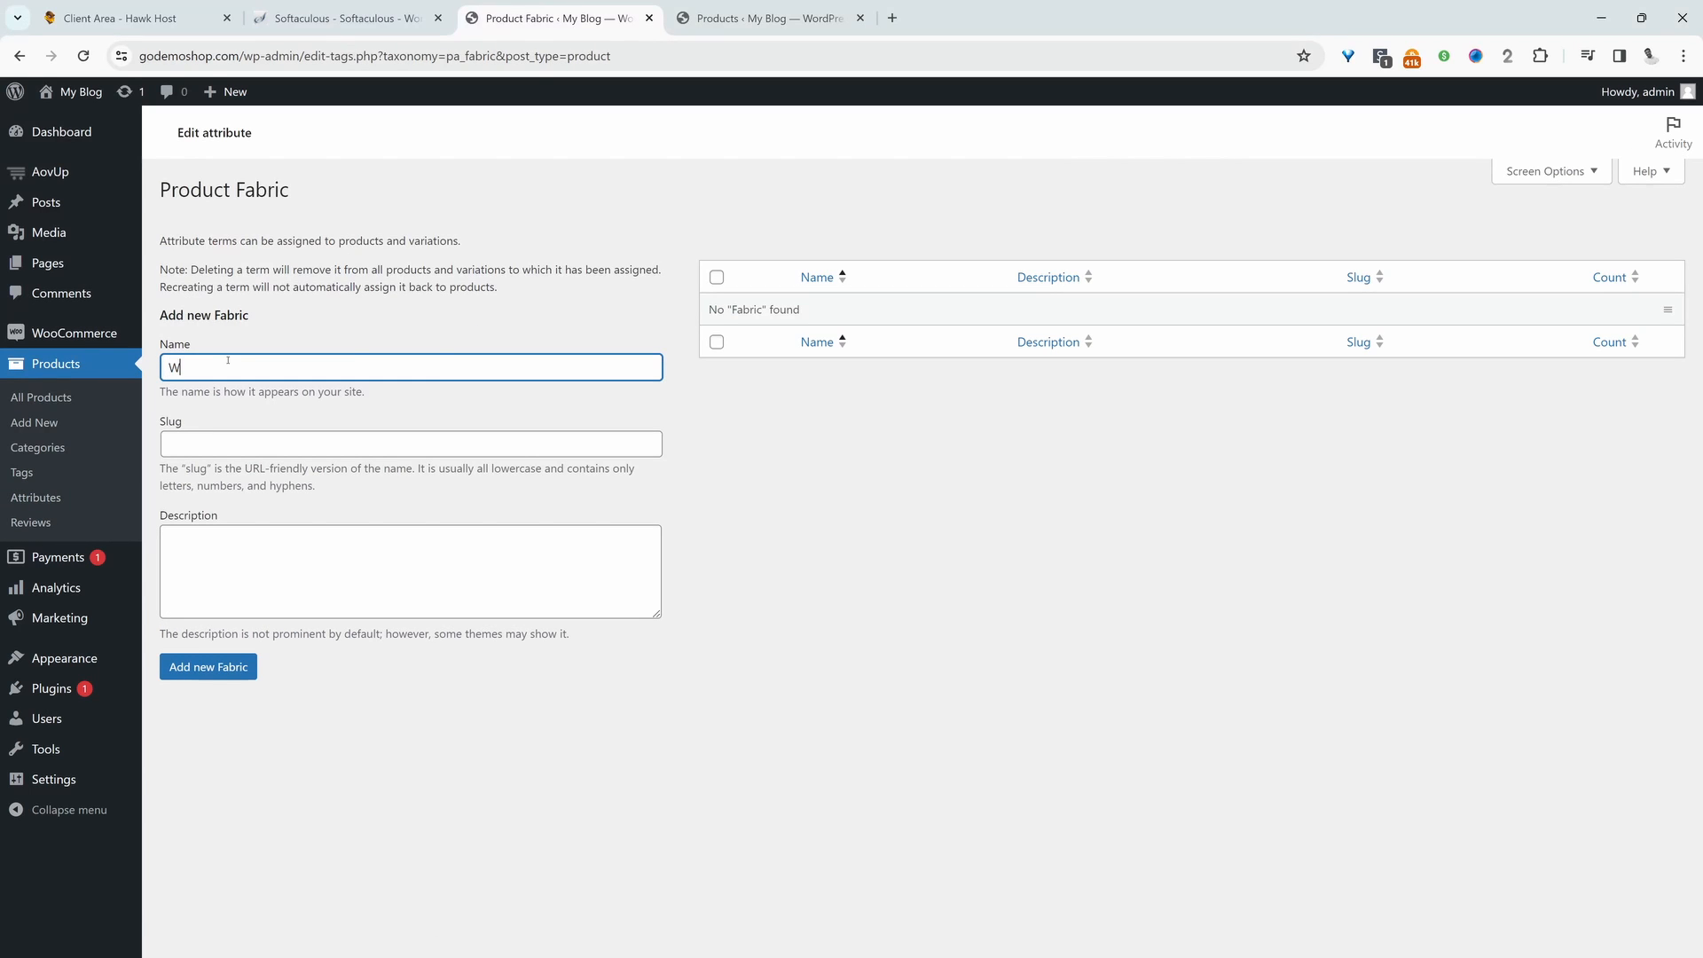
pyautogui.press('Return')
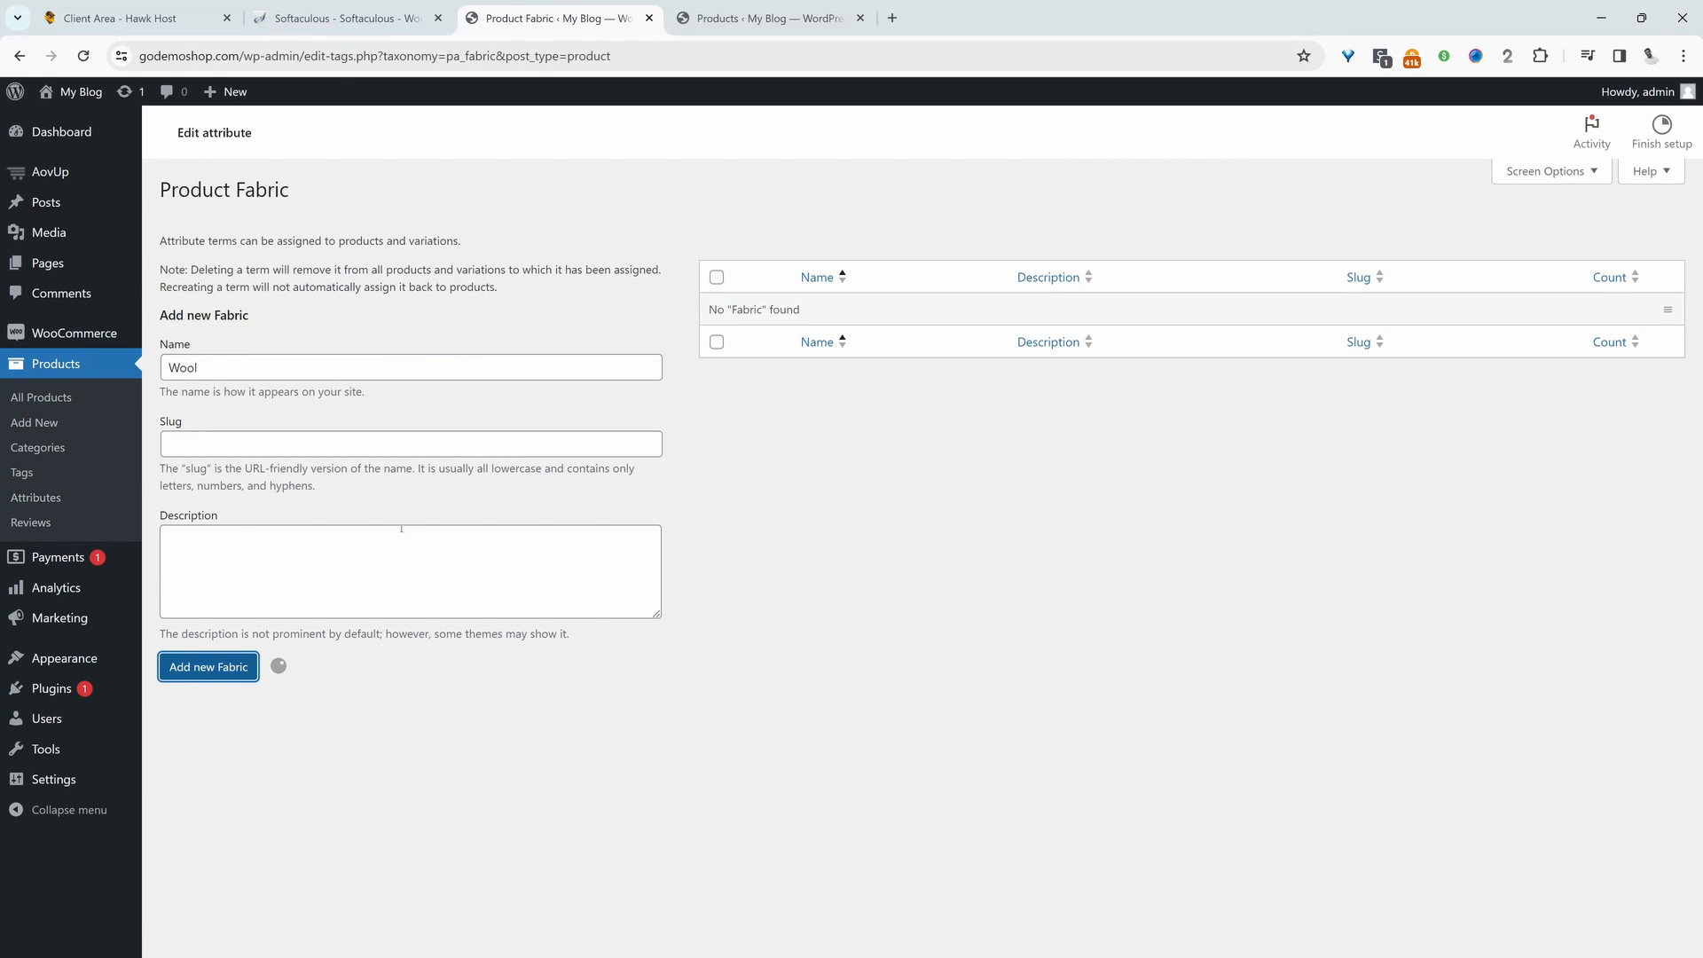
pyautogui.write('Cotton')
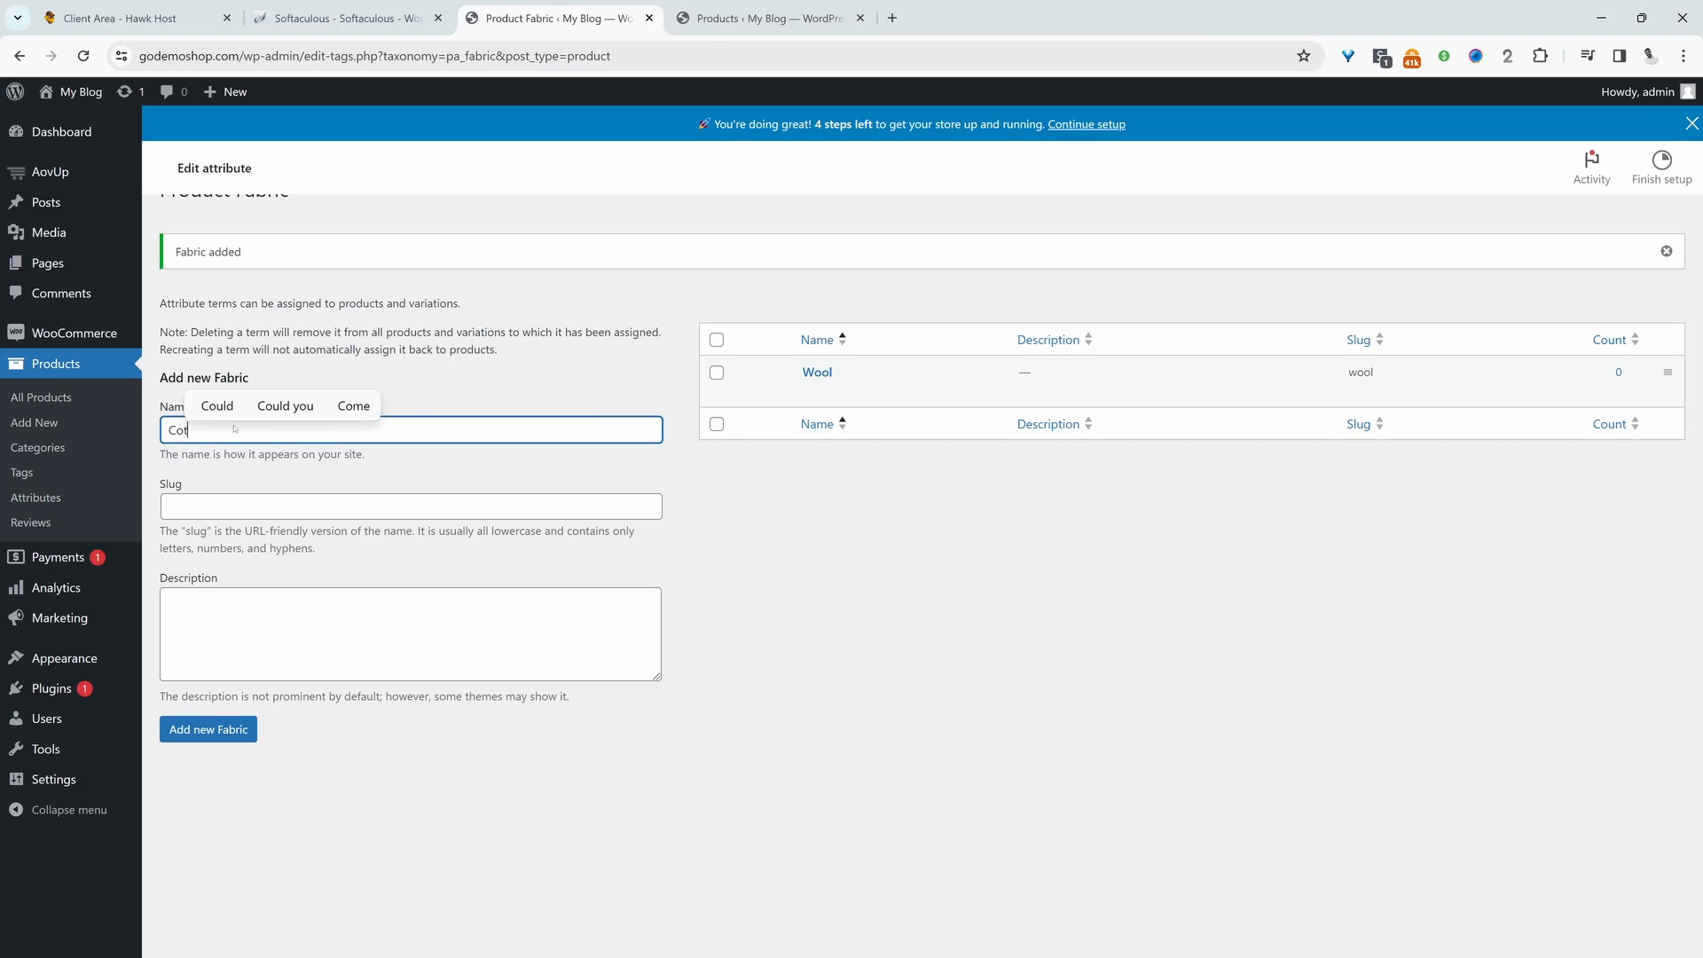
pyautogui.press('Return')
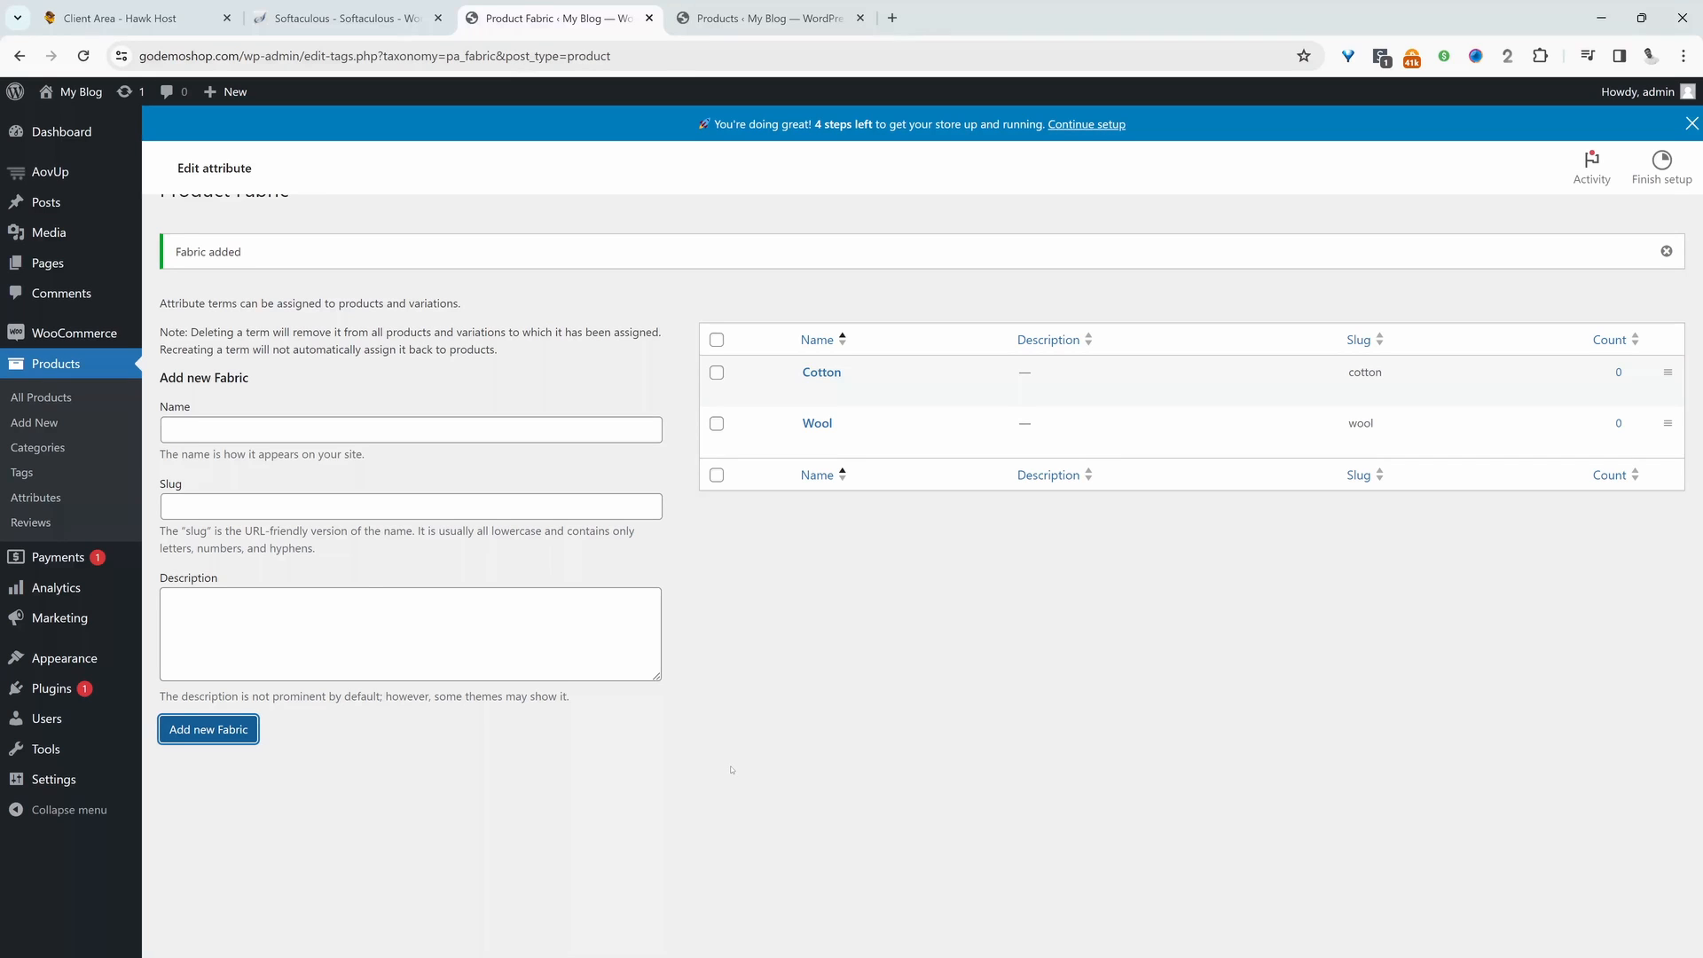
# Edit the V-Neck T-Shirt product, add the Fabric attribute with the values Cotton and Wool, and save its attributes.
pyautogui.click(57, 397)
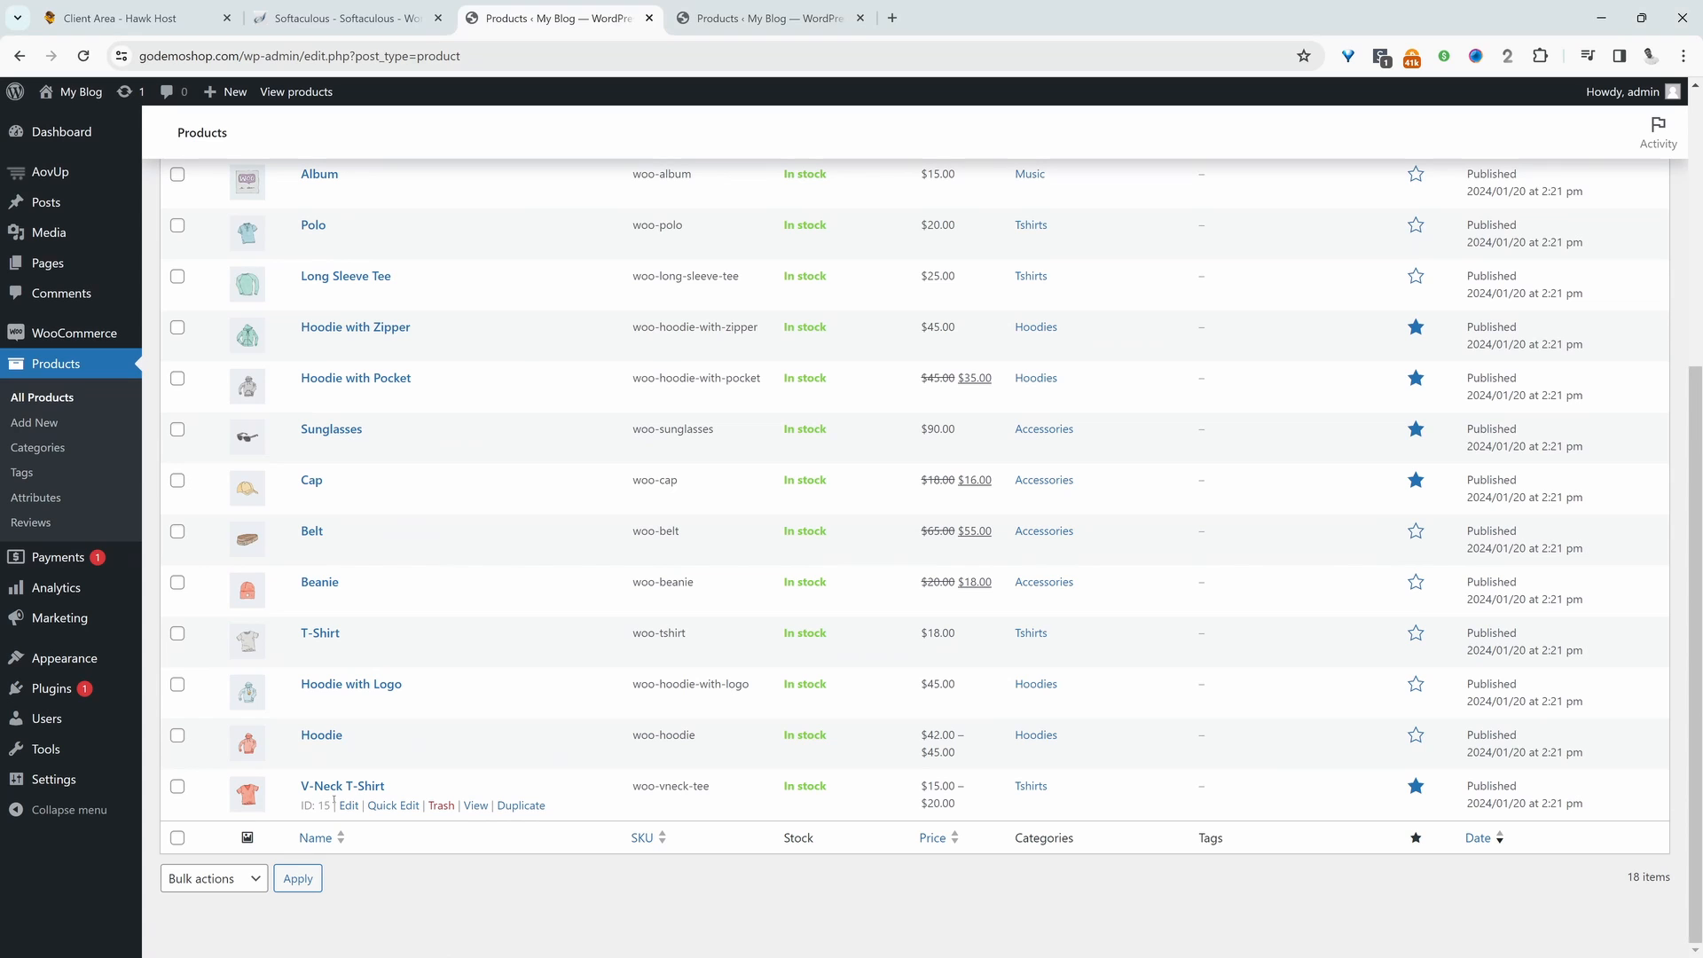
pyautogui.click(348, 805)
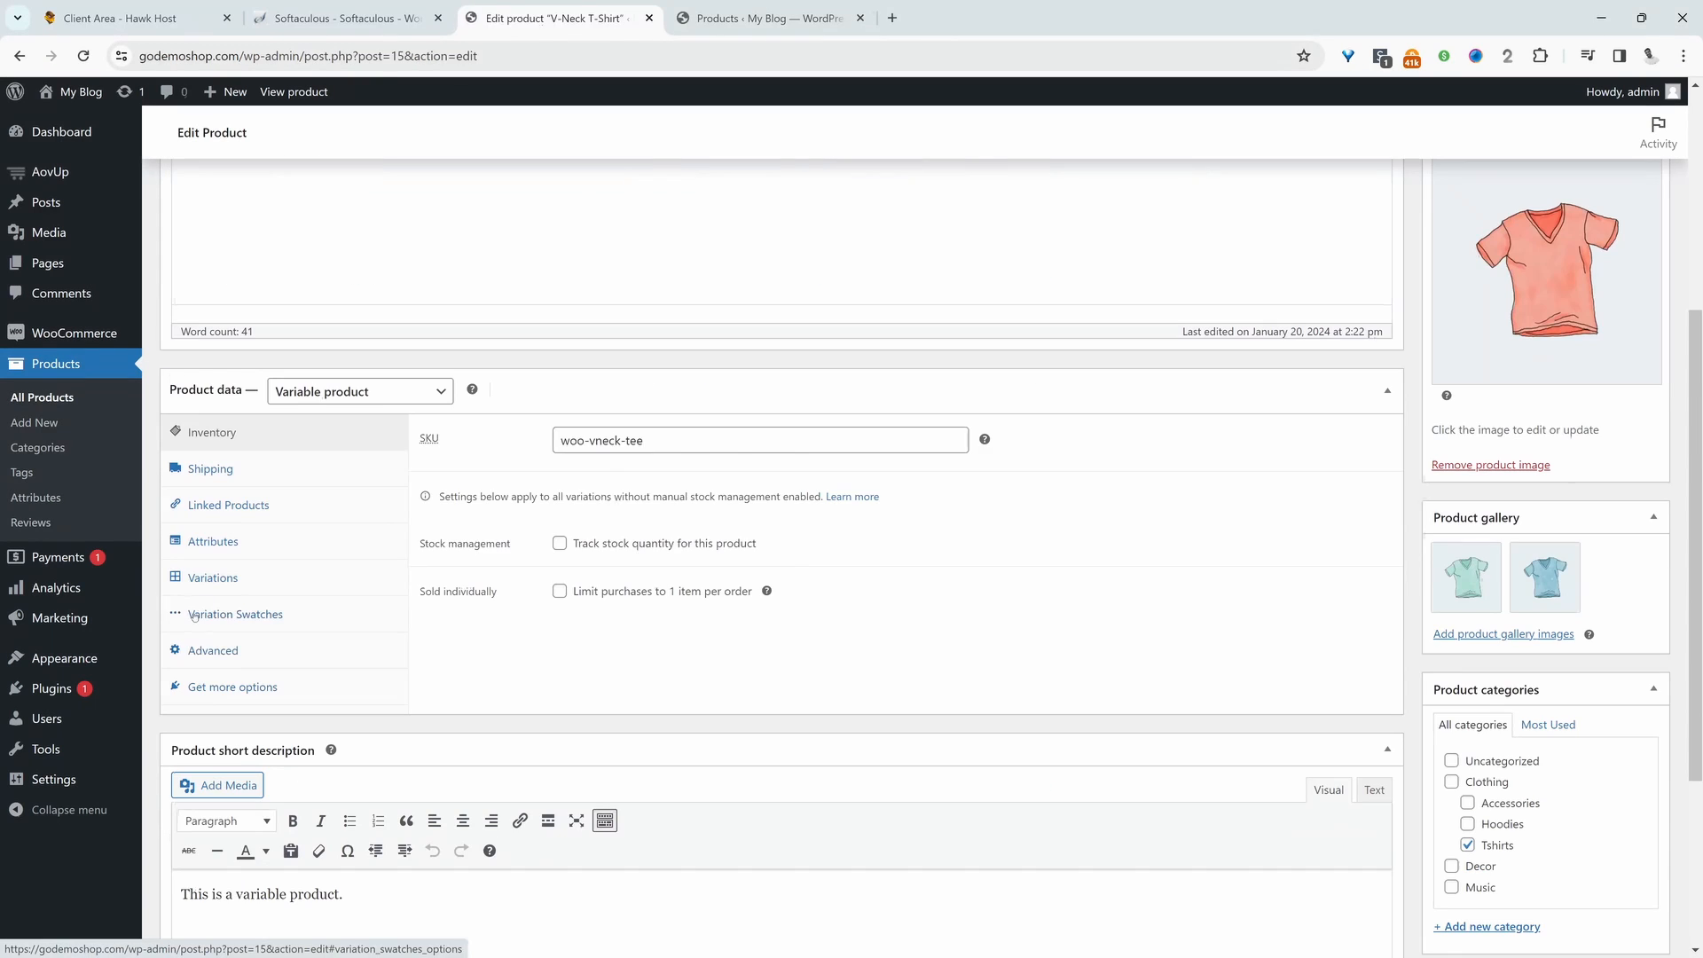
pyautogui.click(213, 541)
pyautogui.click(537, 502)
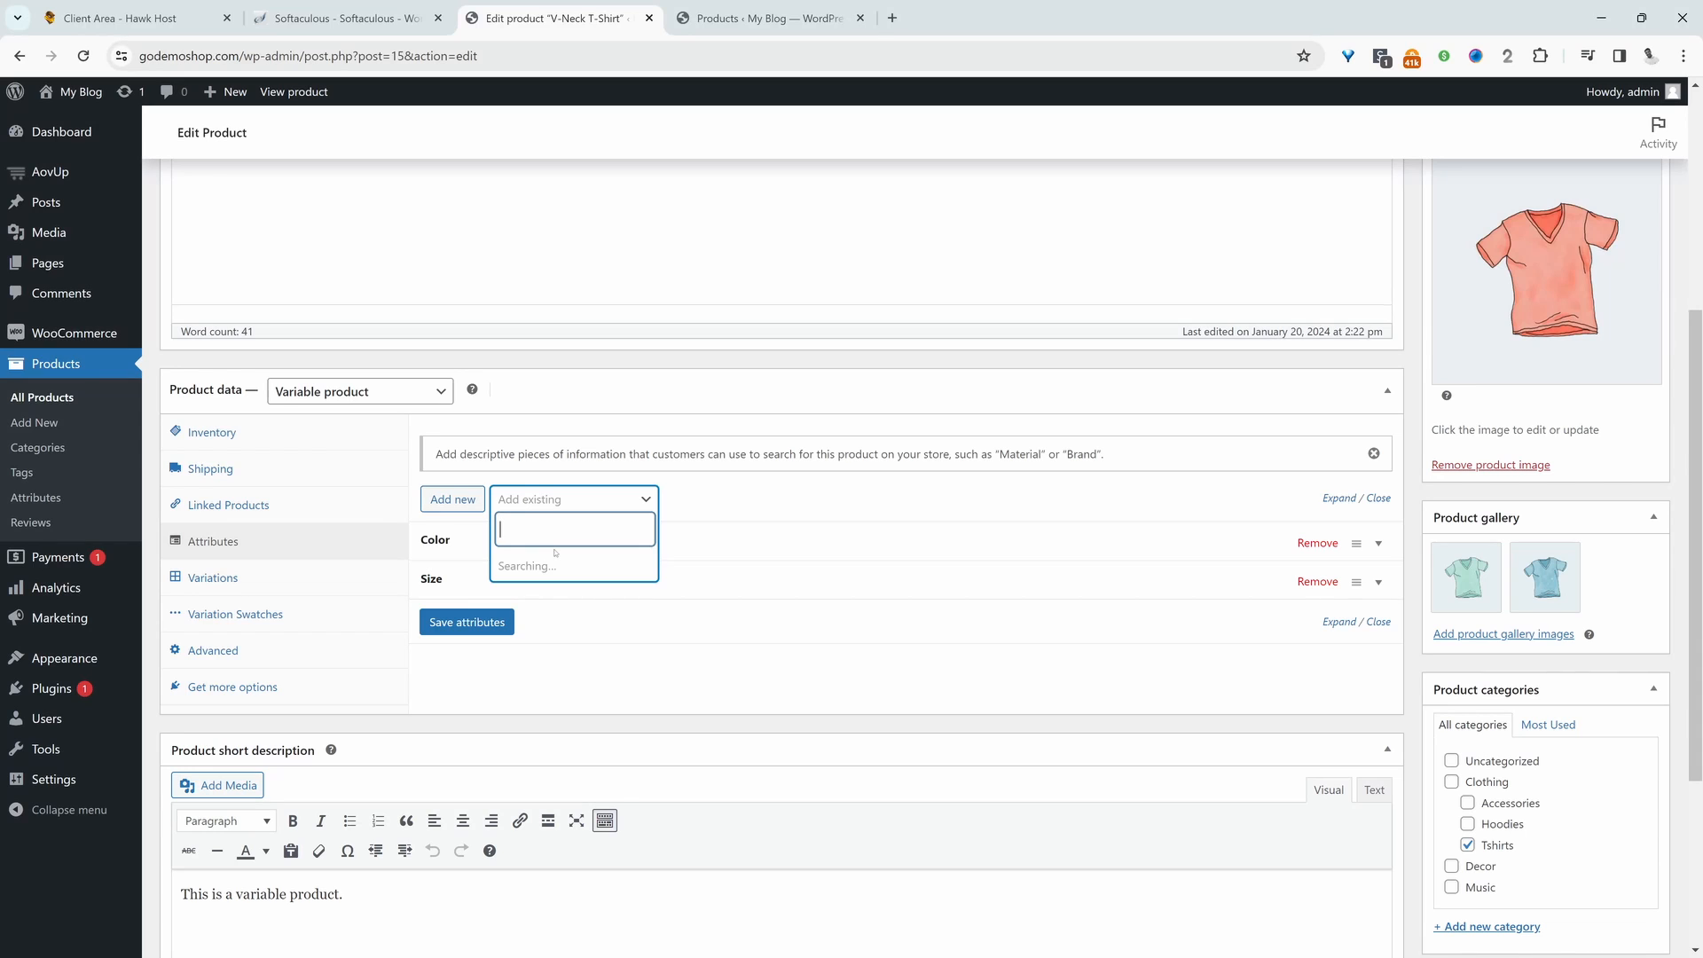
pyautogui.click(551, 563)
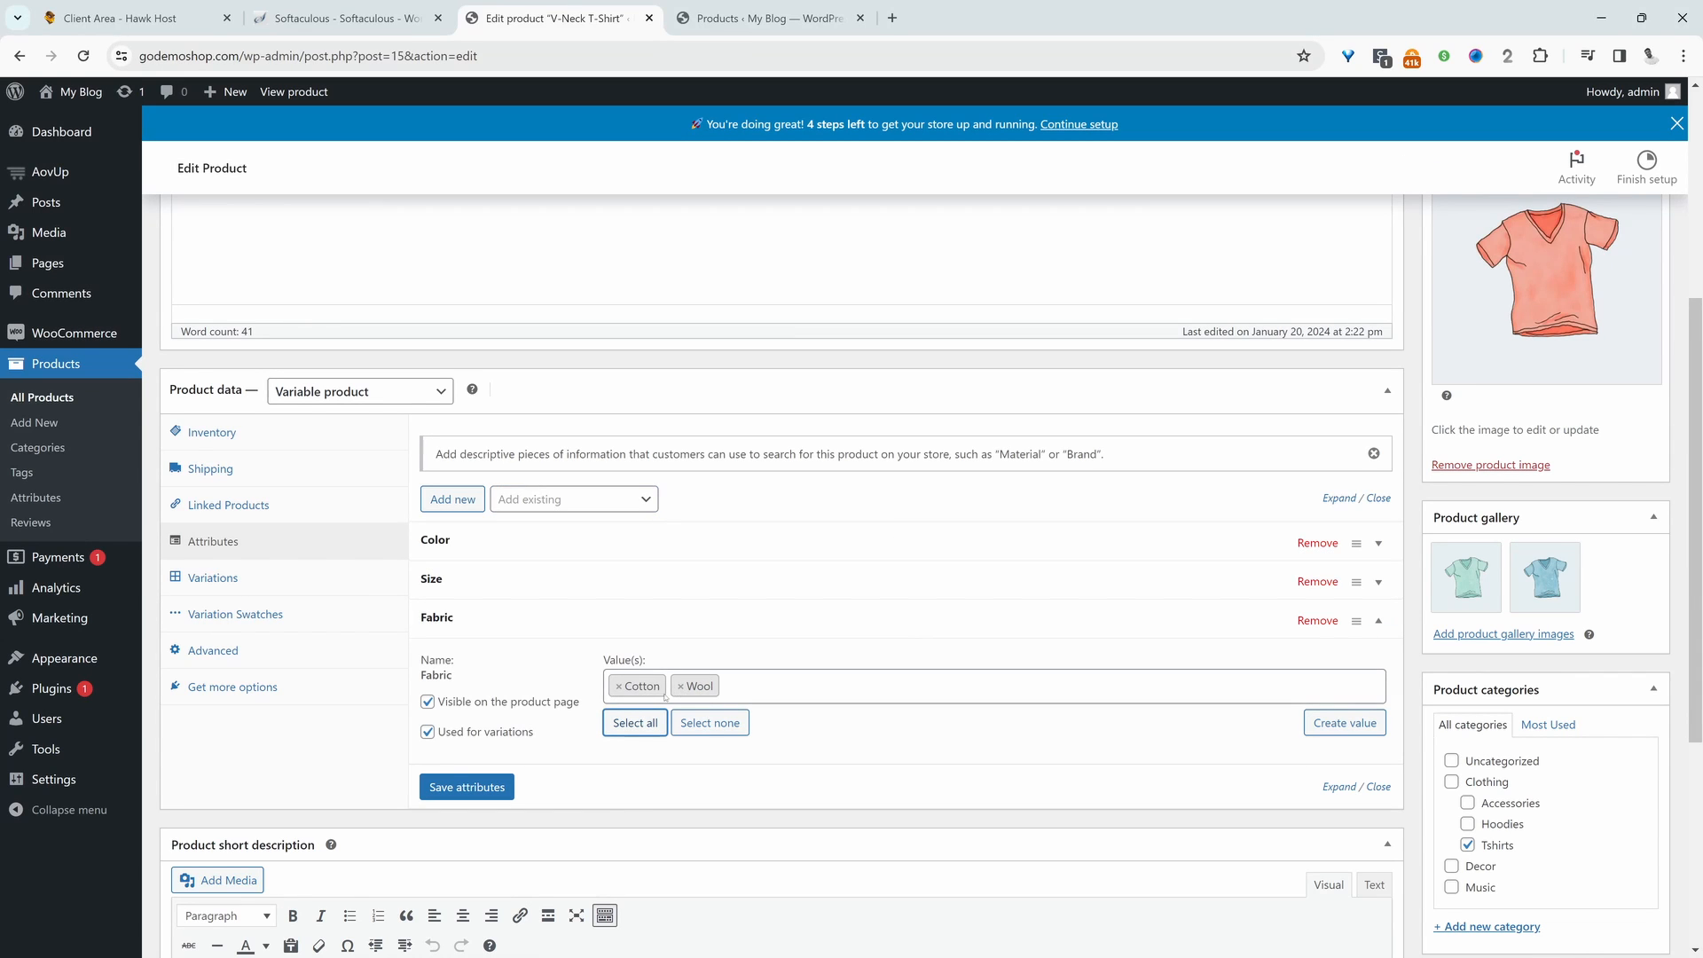
pyautogui.click(482, 788)
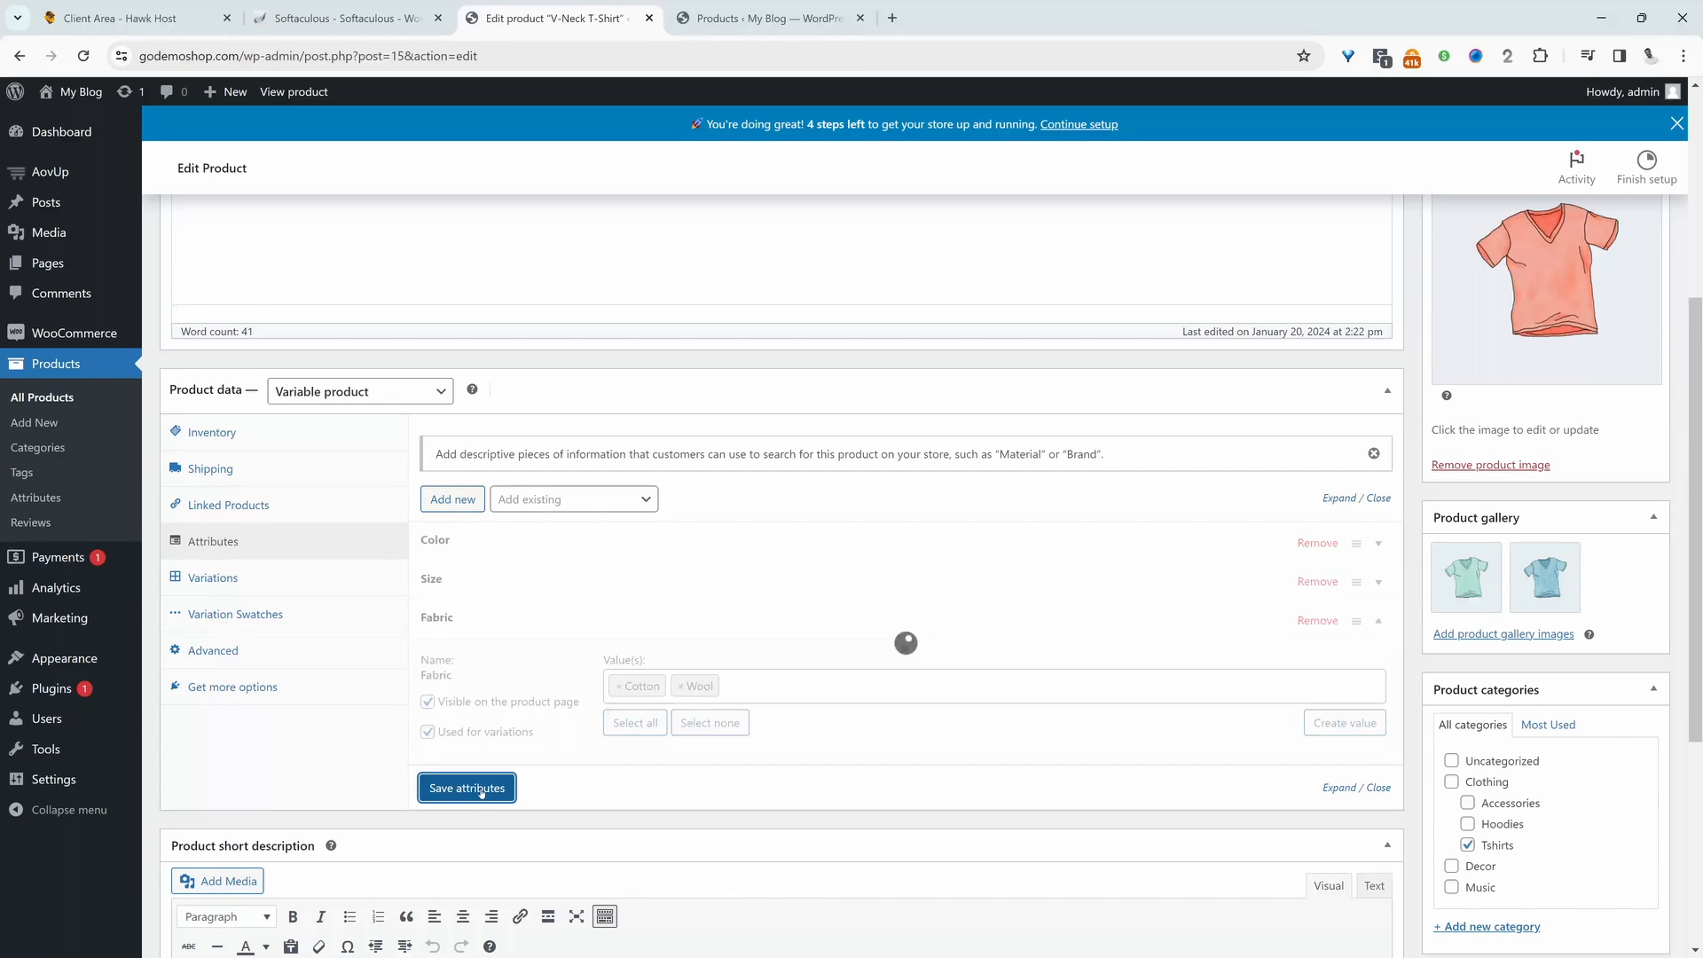
# Generate all variations of the V-Neck T-Shirt and remove the old variations set to any size and any fabric.
pyautogui.click(241, 583)
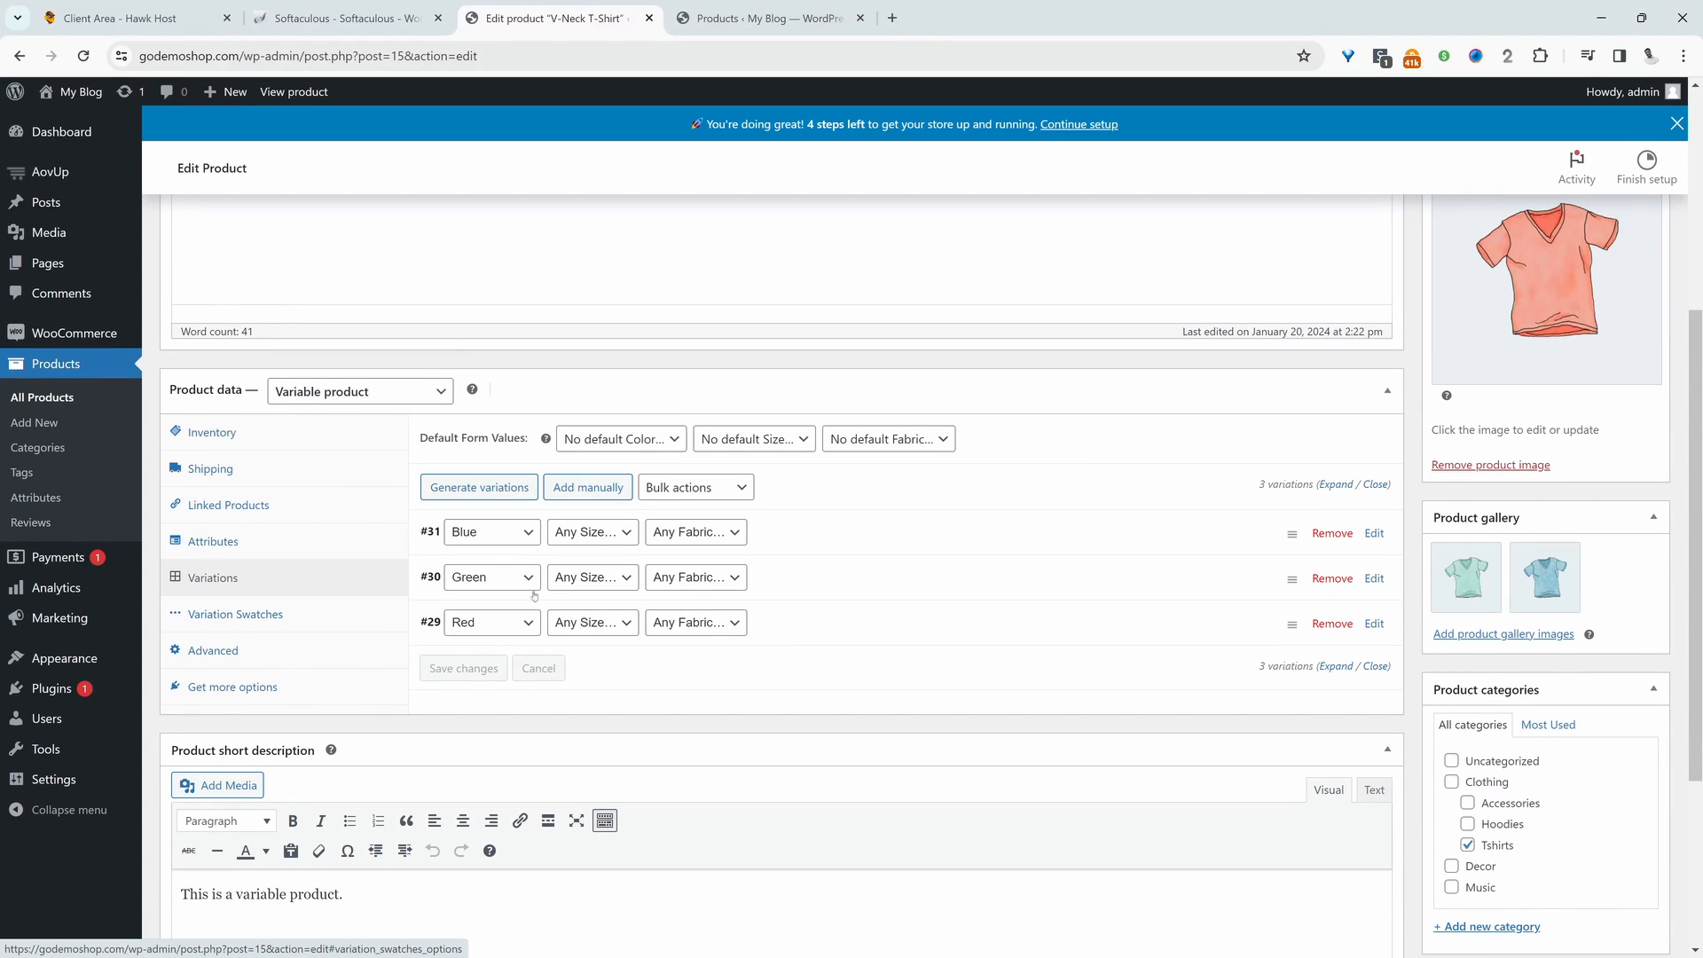
pyautogui.click(496, 494)
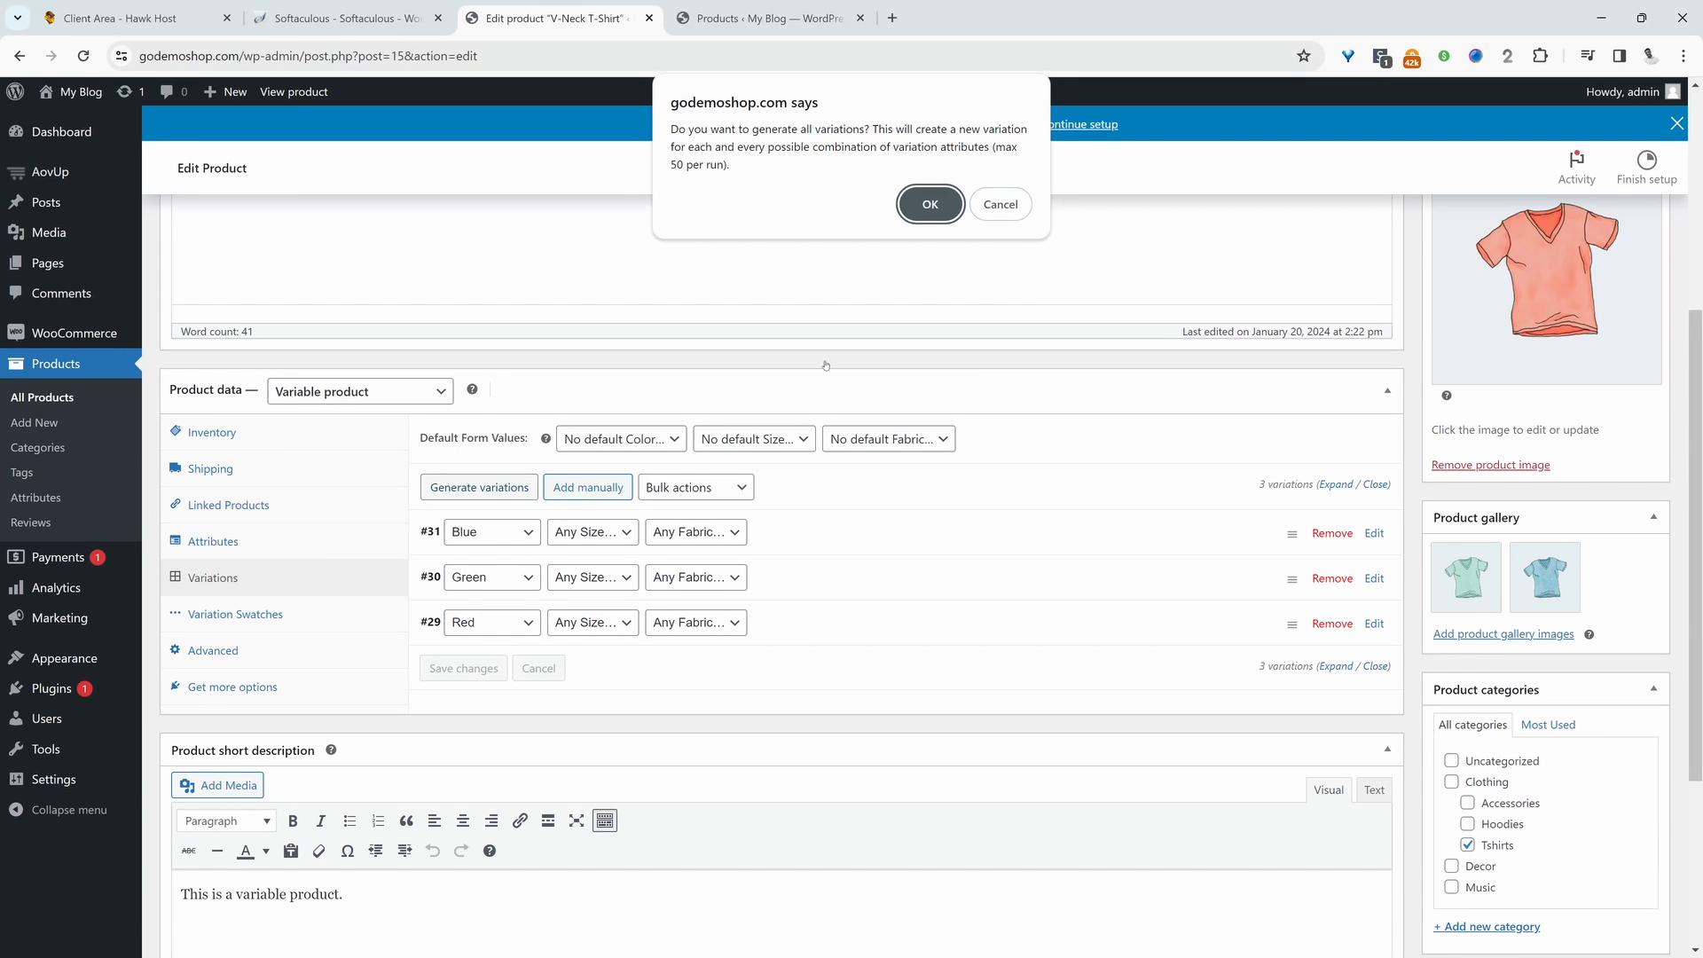
pyautogui.click(929, 209)
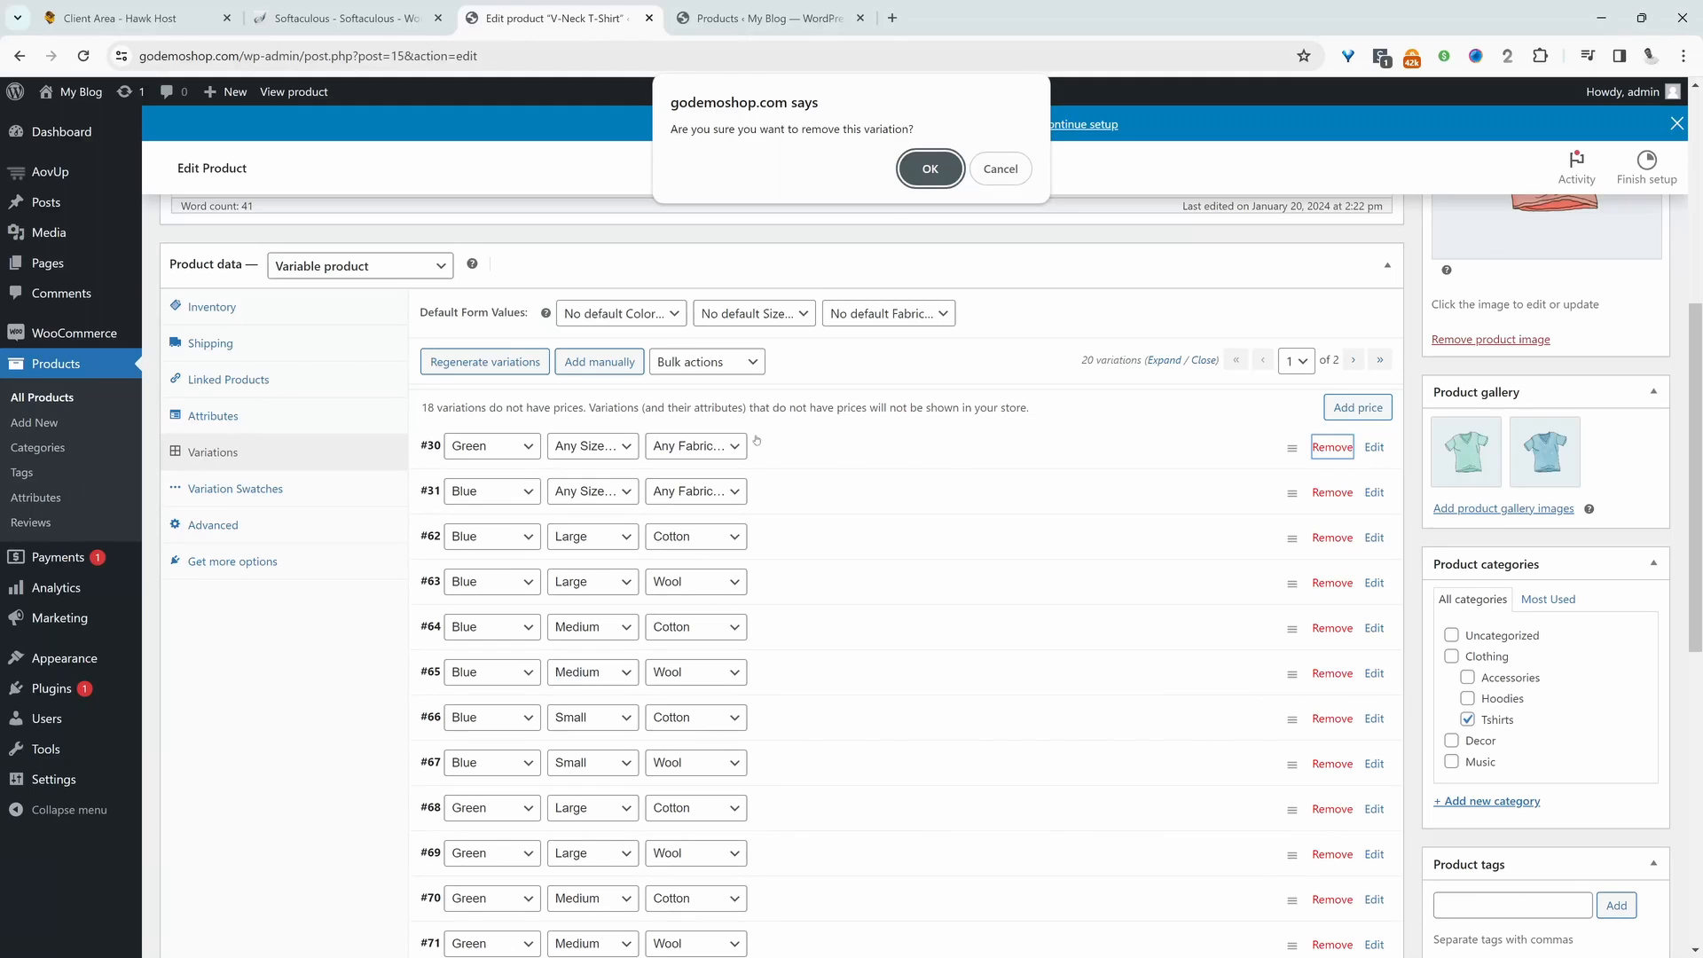
pyautogui.click(928, 168)
# Set the regular price of all variations to 25 in bulk and update the product.
pyautogui.click(708, 362)
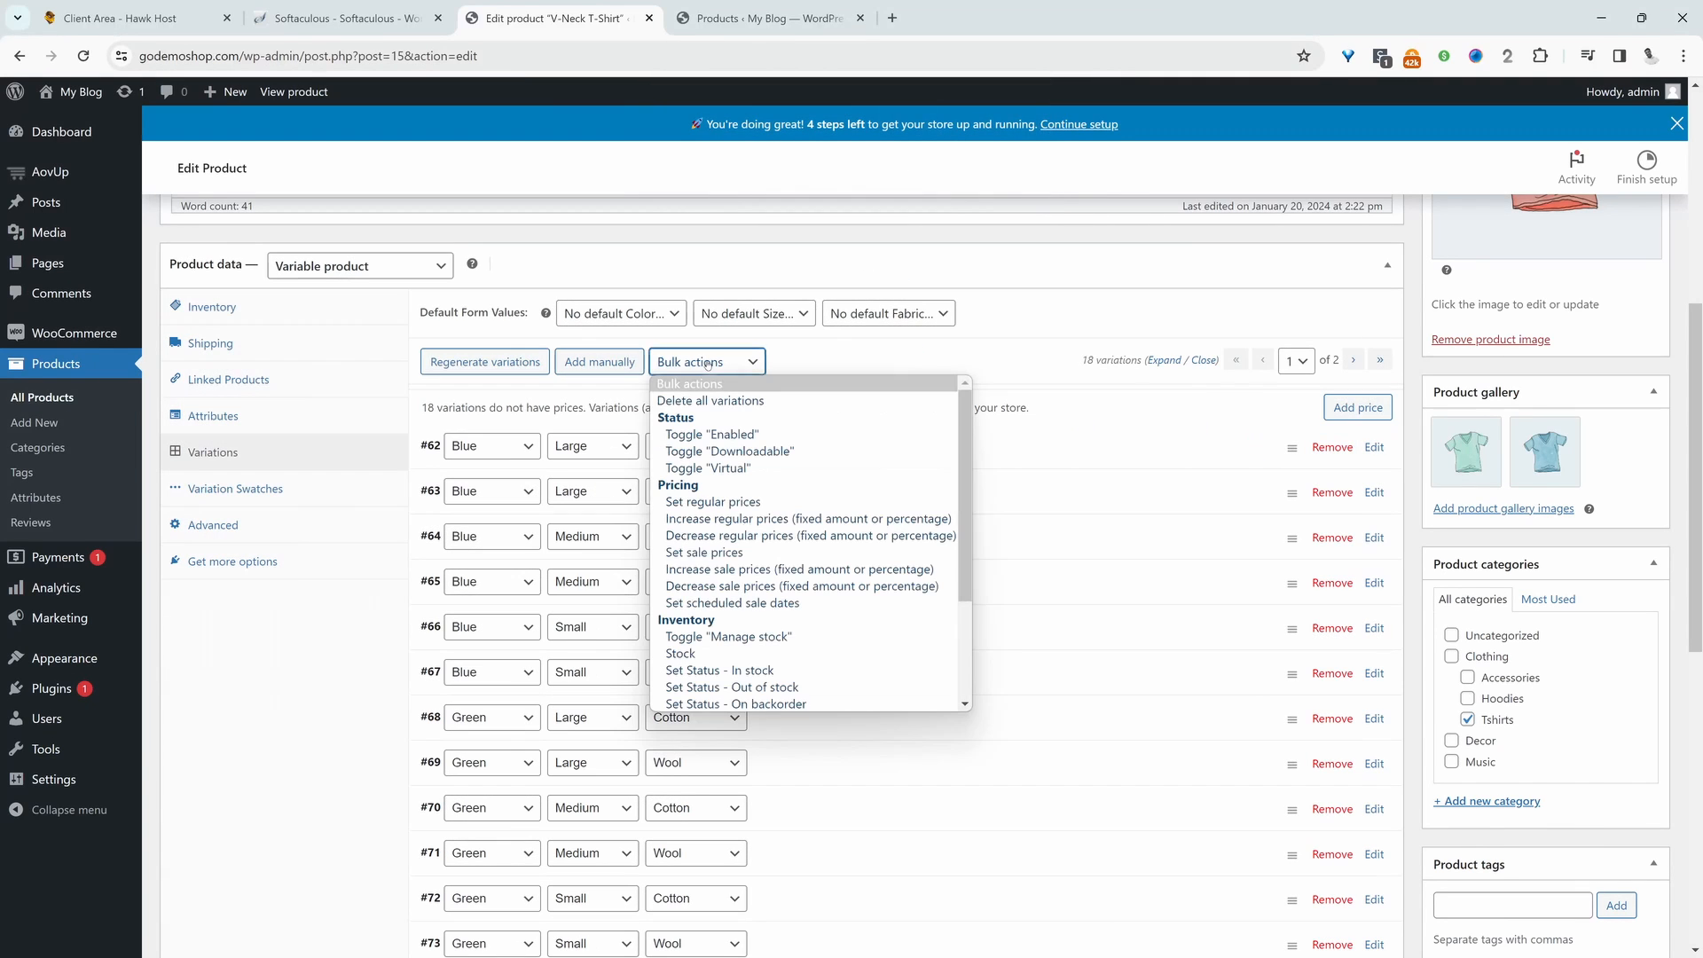
pyautogui.click(752, 504)
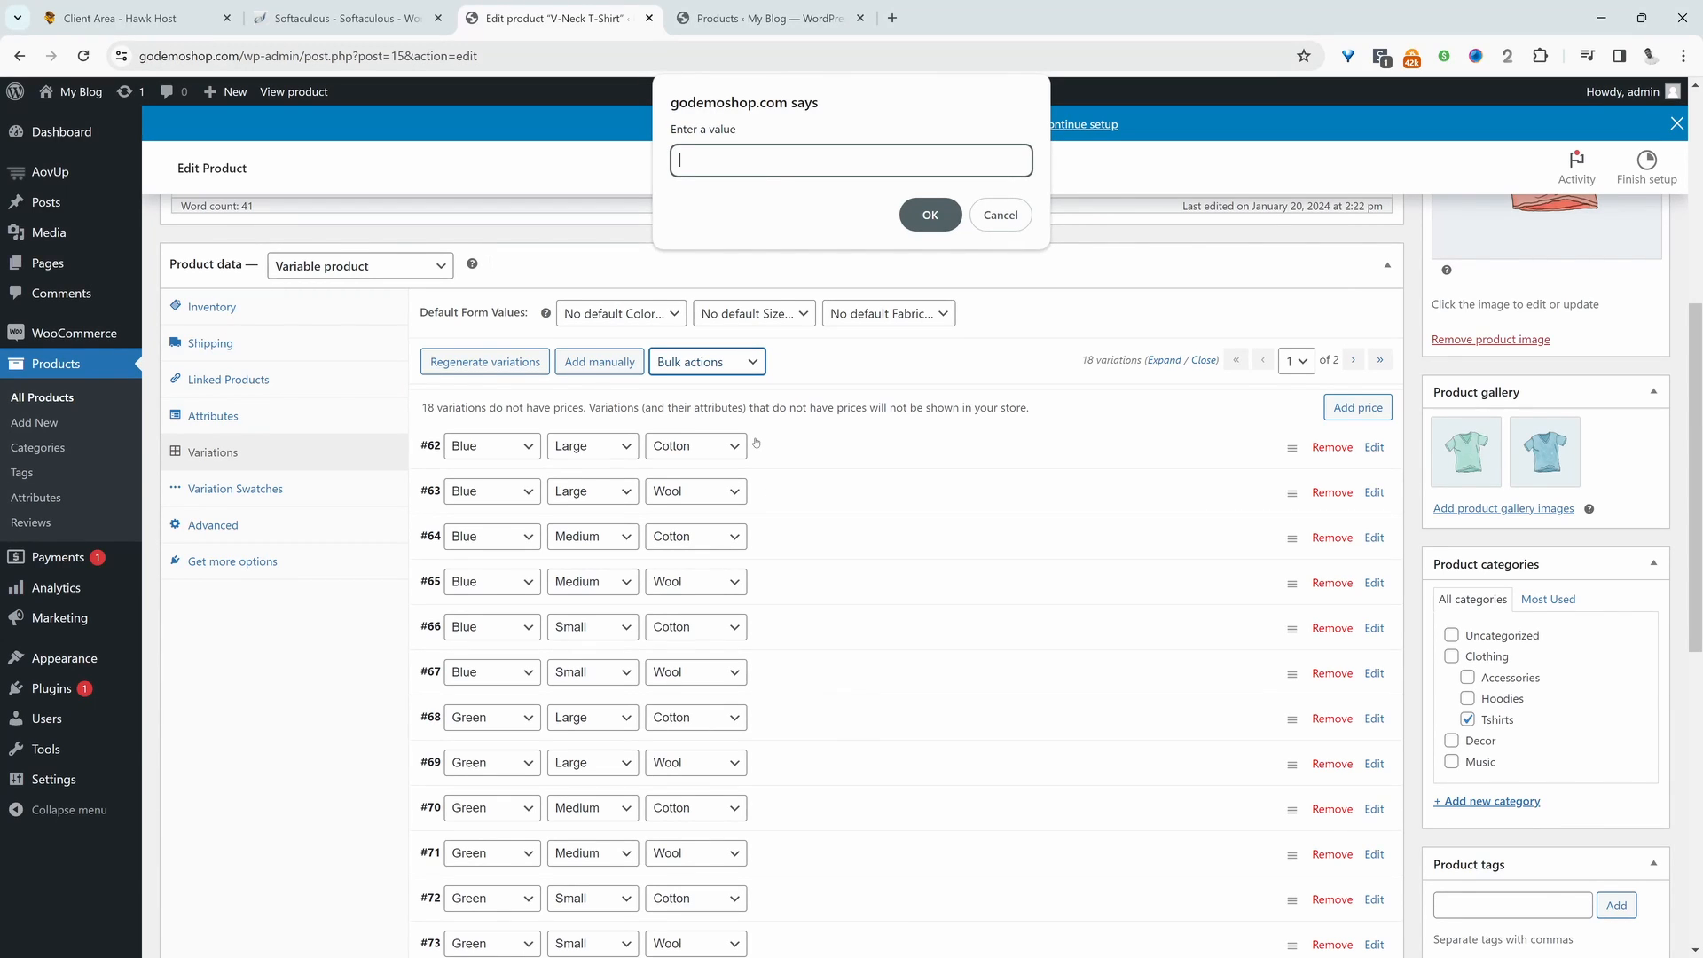
pyautogui.write('25')
pyautogui.press('Return')
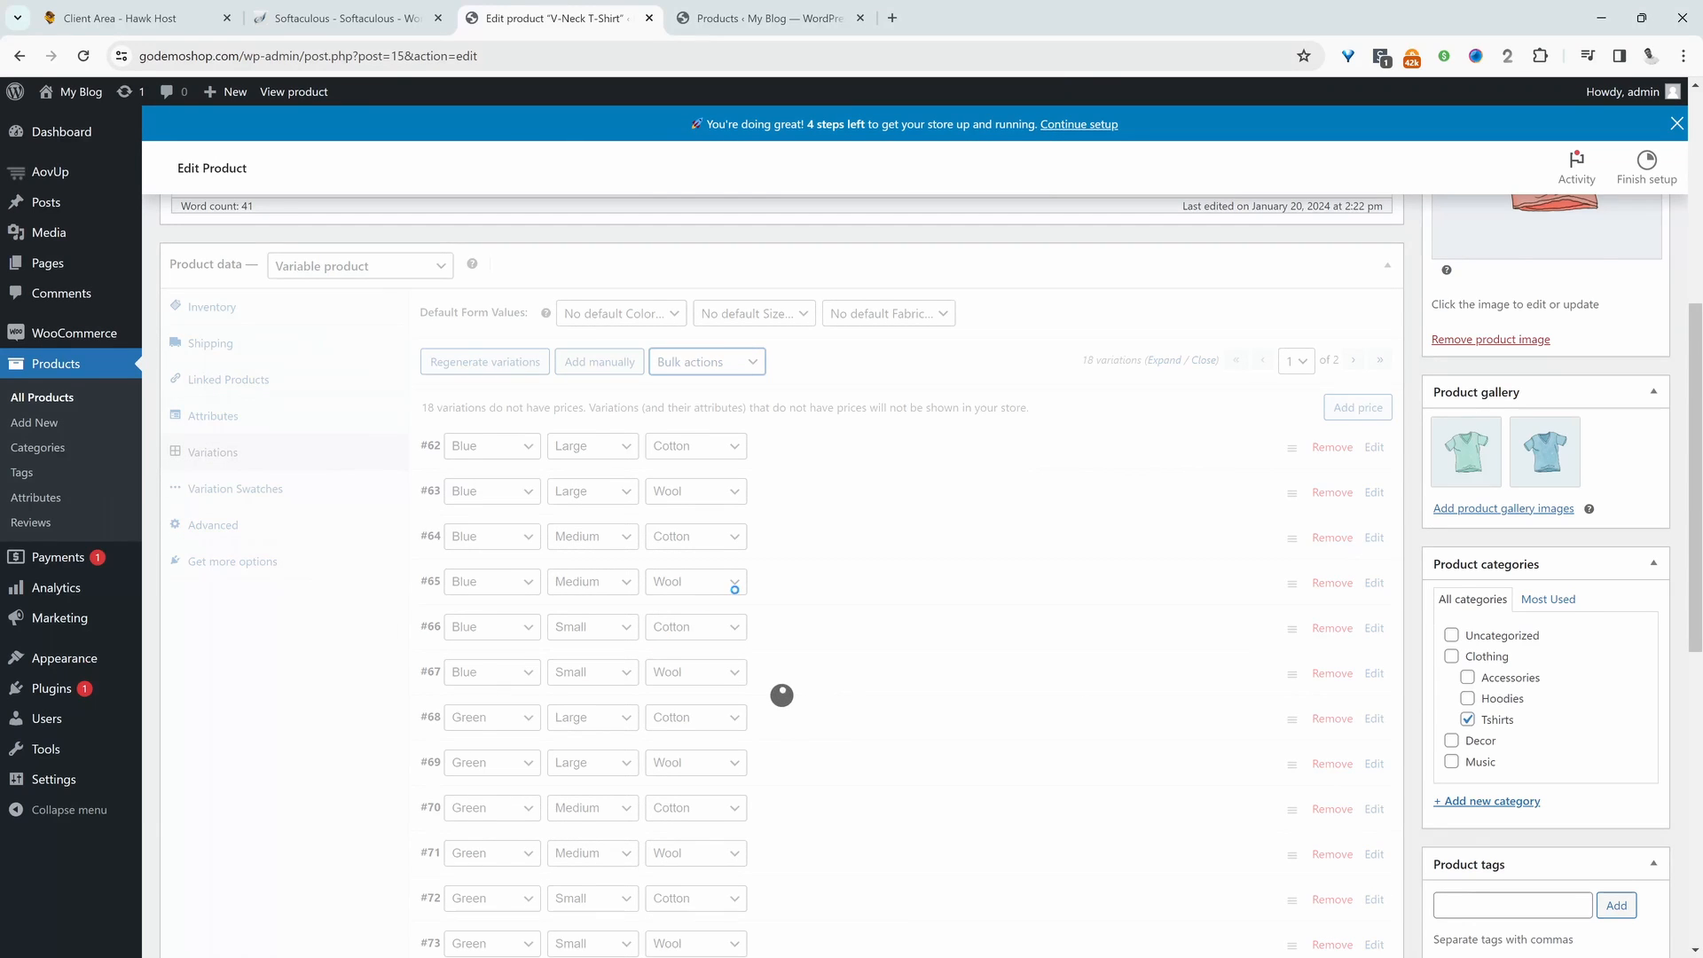
pyautogui.scroll(5, 780, 696)
pyautogui.click(1646, 454)
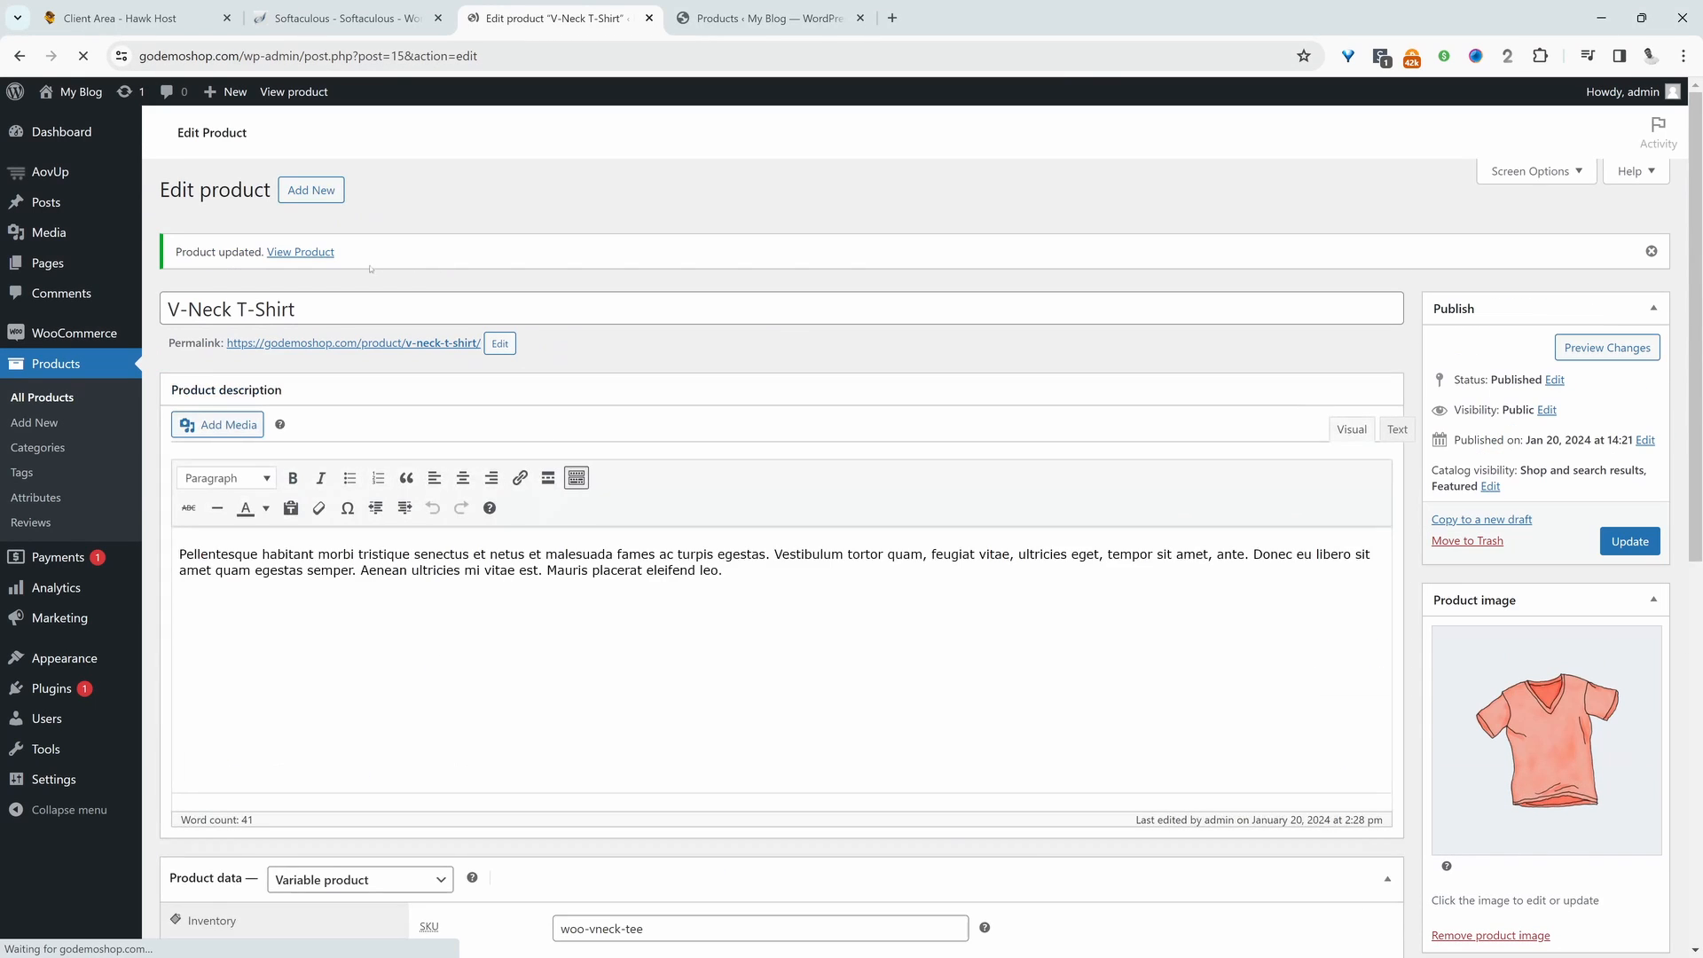
# View the V-Neck T-Shirt product page in a new tab and choose Green, Medium and Cotton to test the dropdowns.
pyautogui.keyDown('ctrl'); pyautogui.click(284, 256); pyautogui.keyUp('ctrl')
pyautogui.hotkey('ctrl', 'Tab')
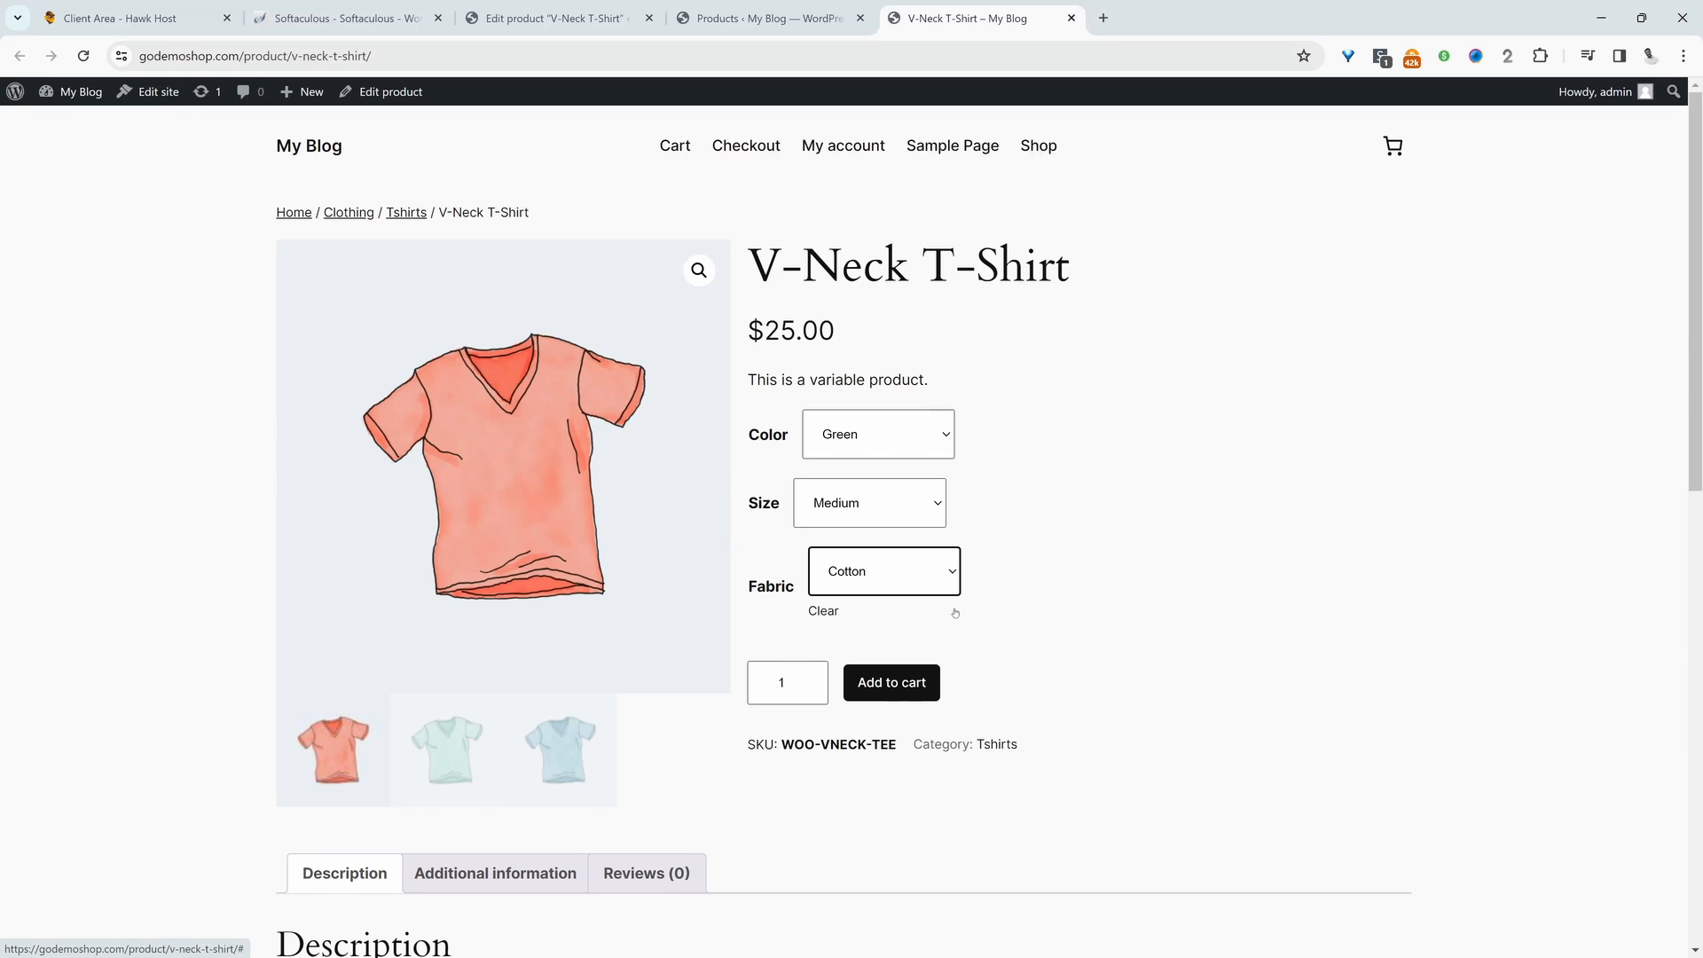
# Enable radio button swatches for the Fabric attribute in the Variation Swatches settings, save, and check them on the product page.
pyautogui.hotkey('ctrl', 'shift', 'Tab')
pyautogui.moveTo(55, 177)
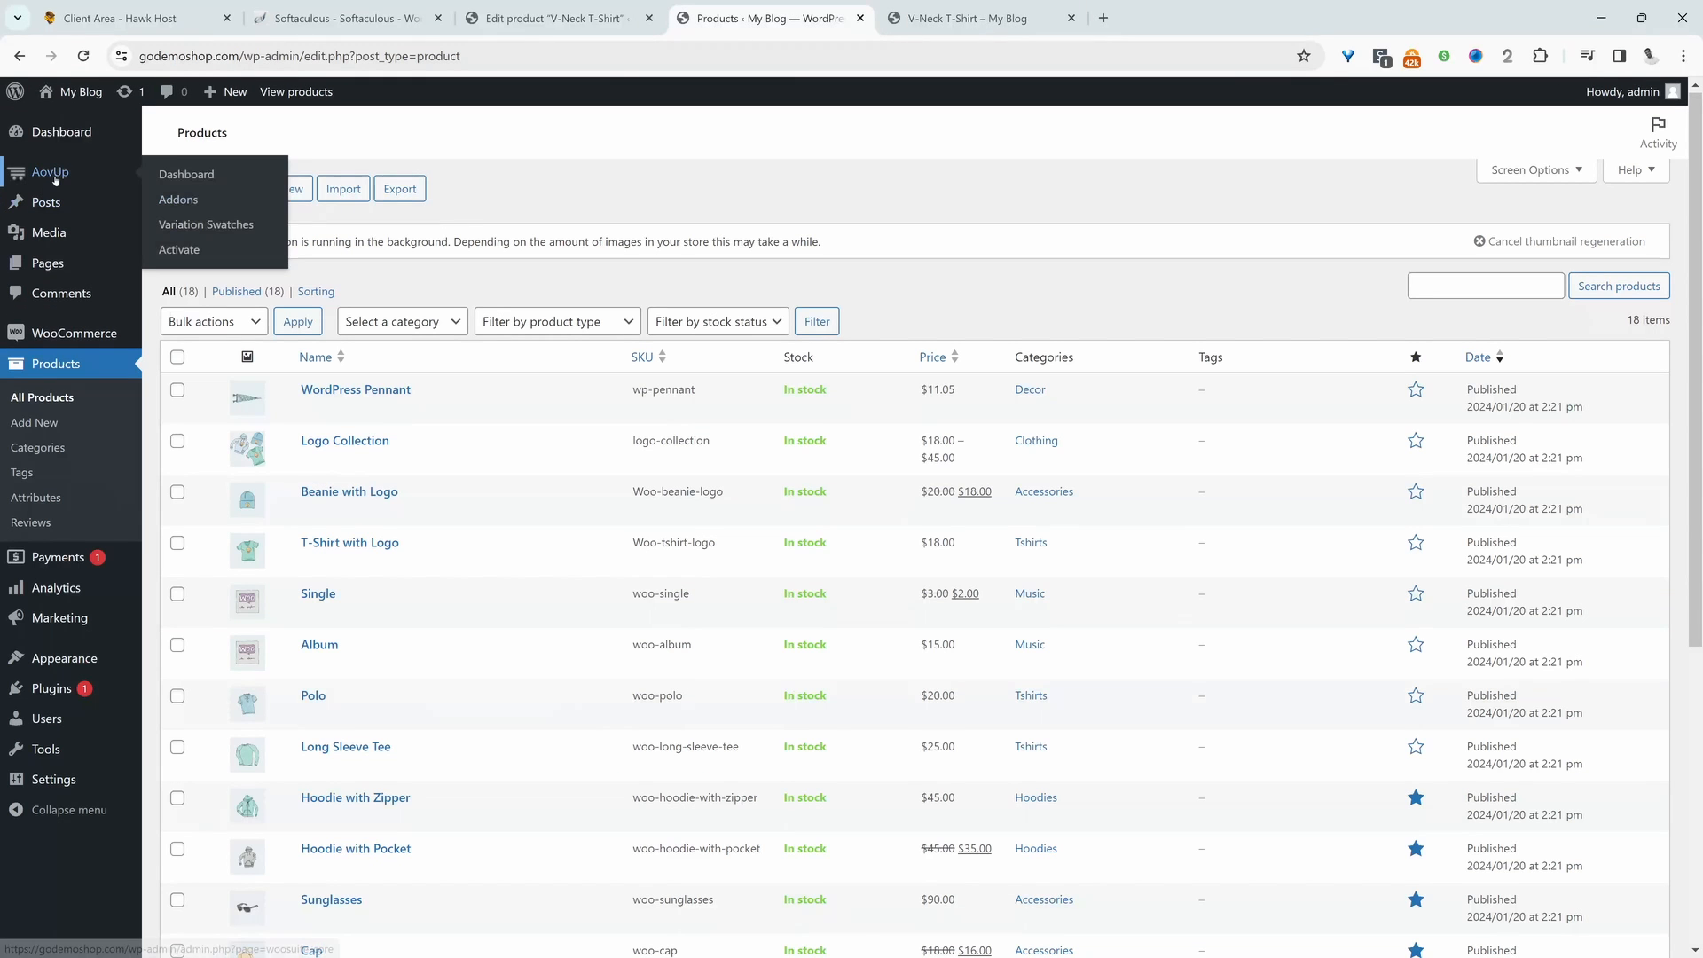
pyautogui.click(196, 227)
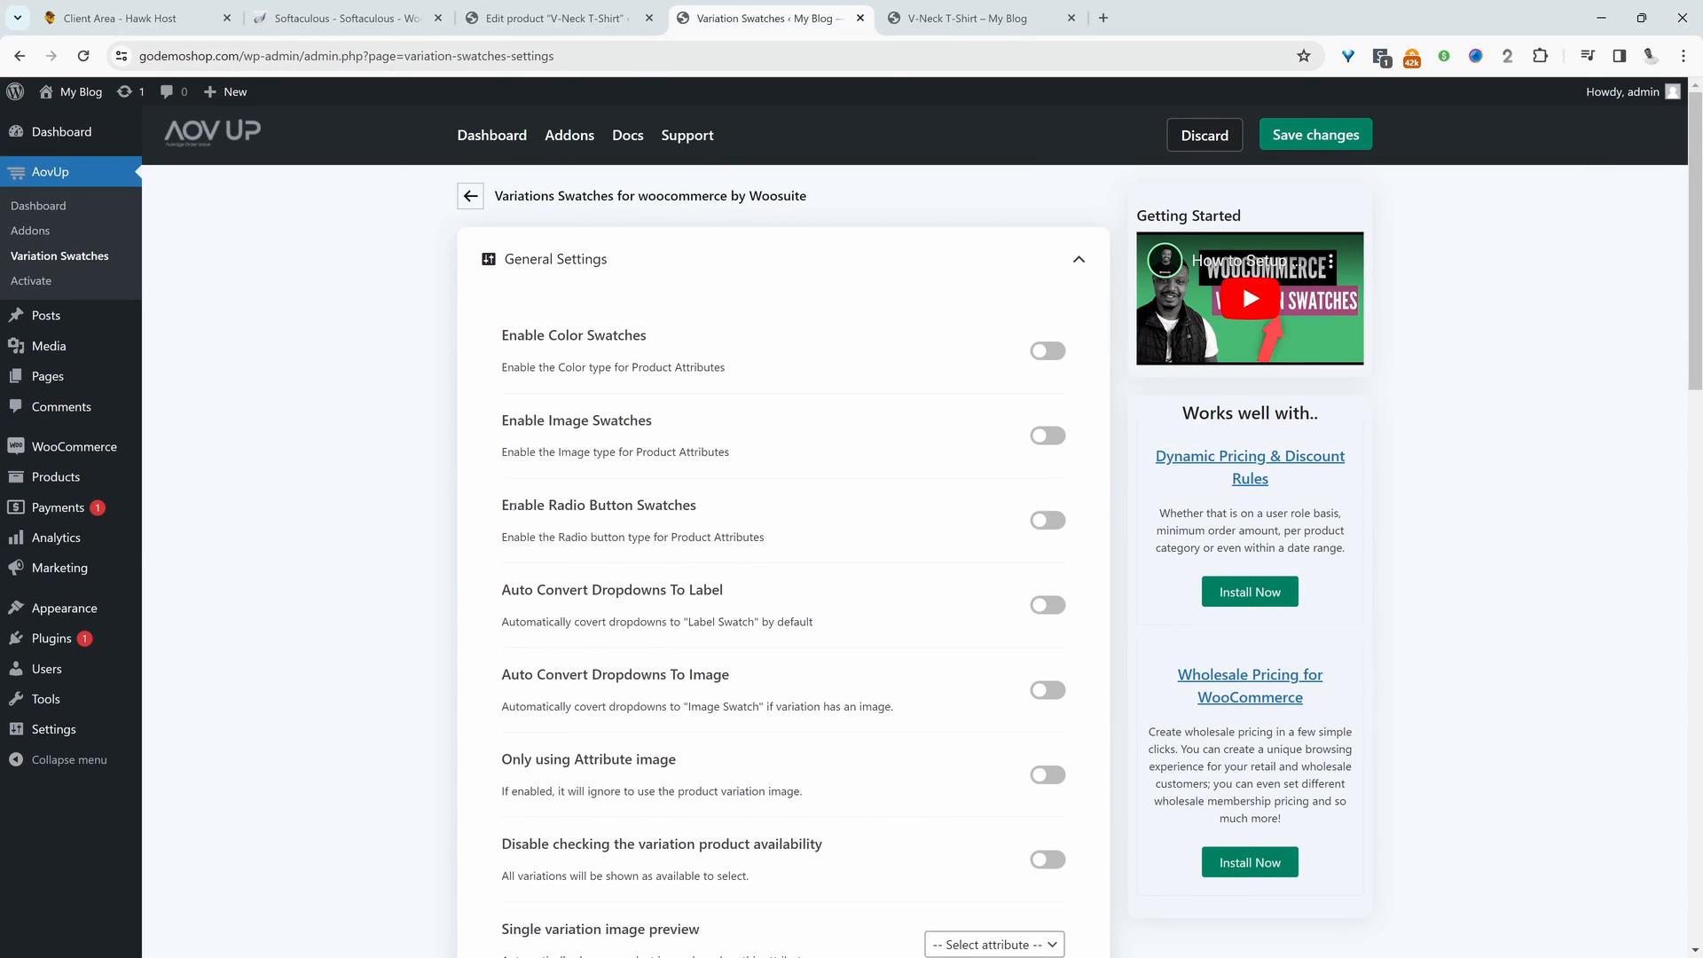
pyautogui.moveTo(536, 505); pyautogui.dragTo(658, 511)
pyautogui.click(1047, 520)
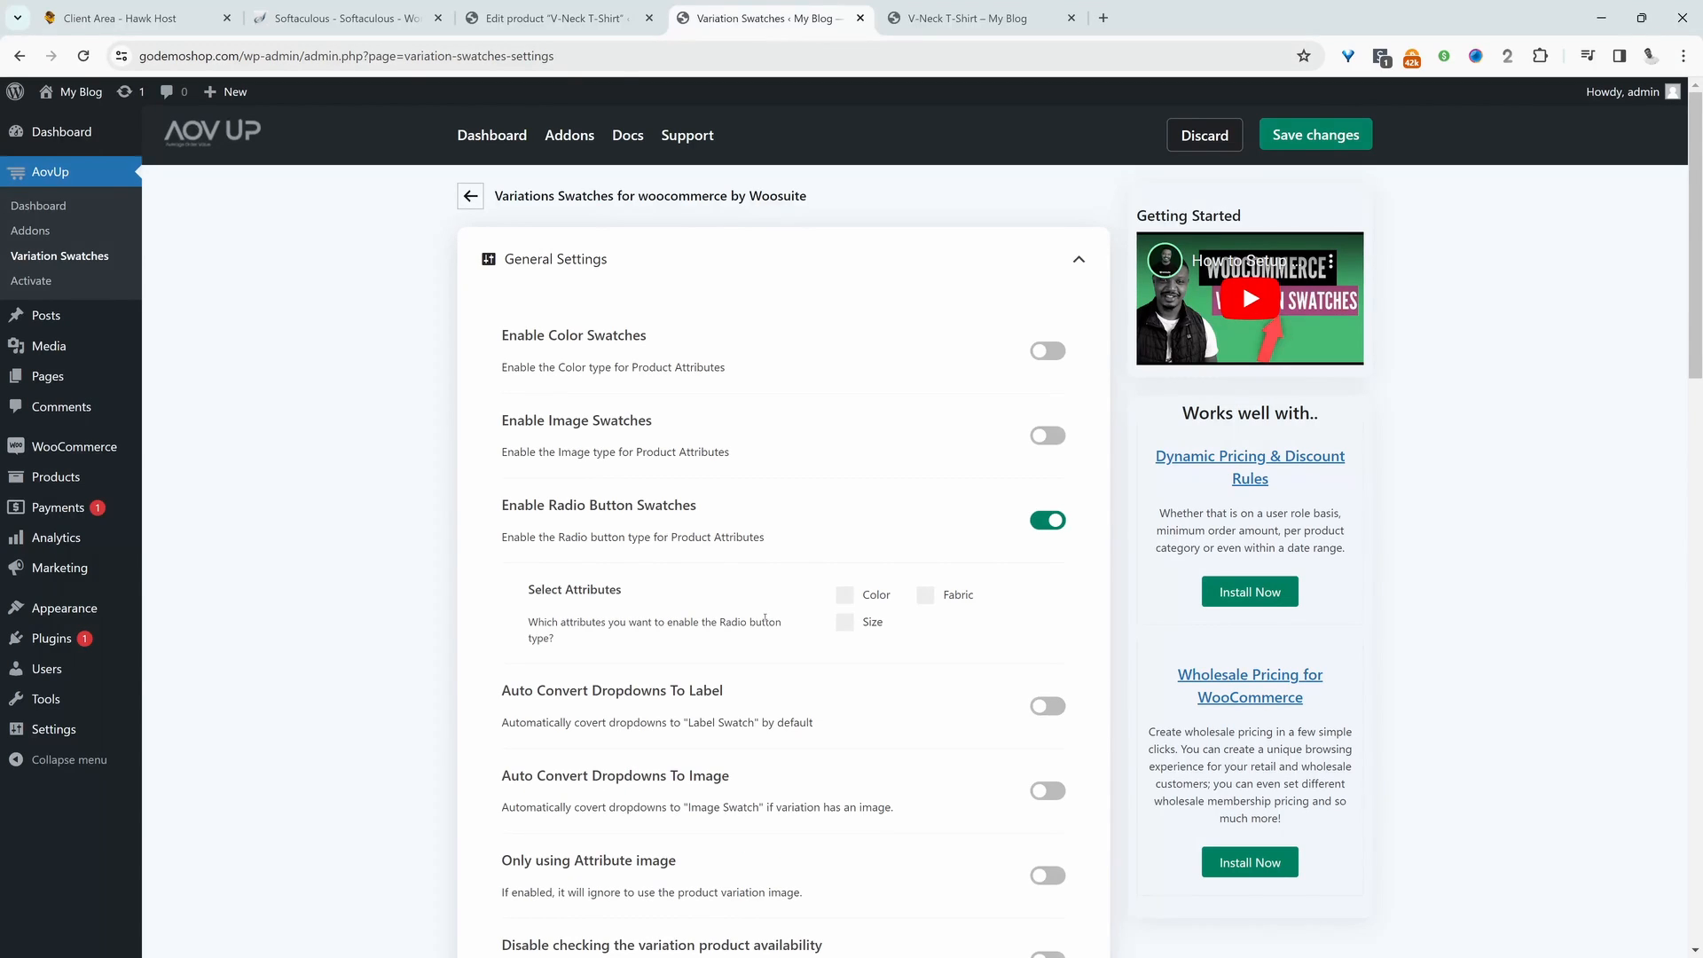
pyautogui.click(925, 596)
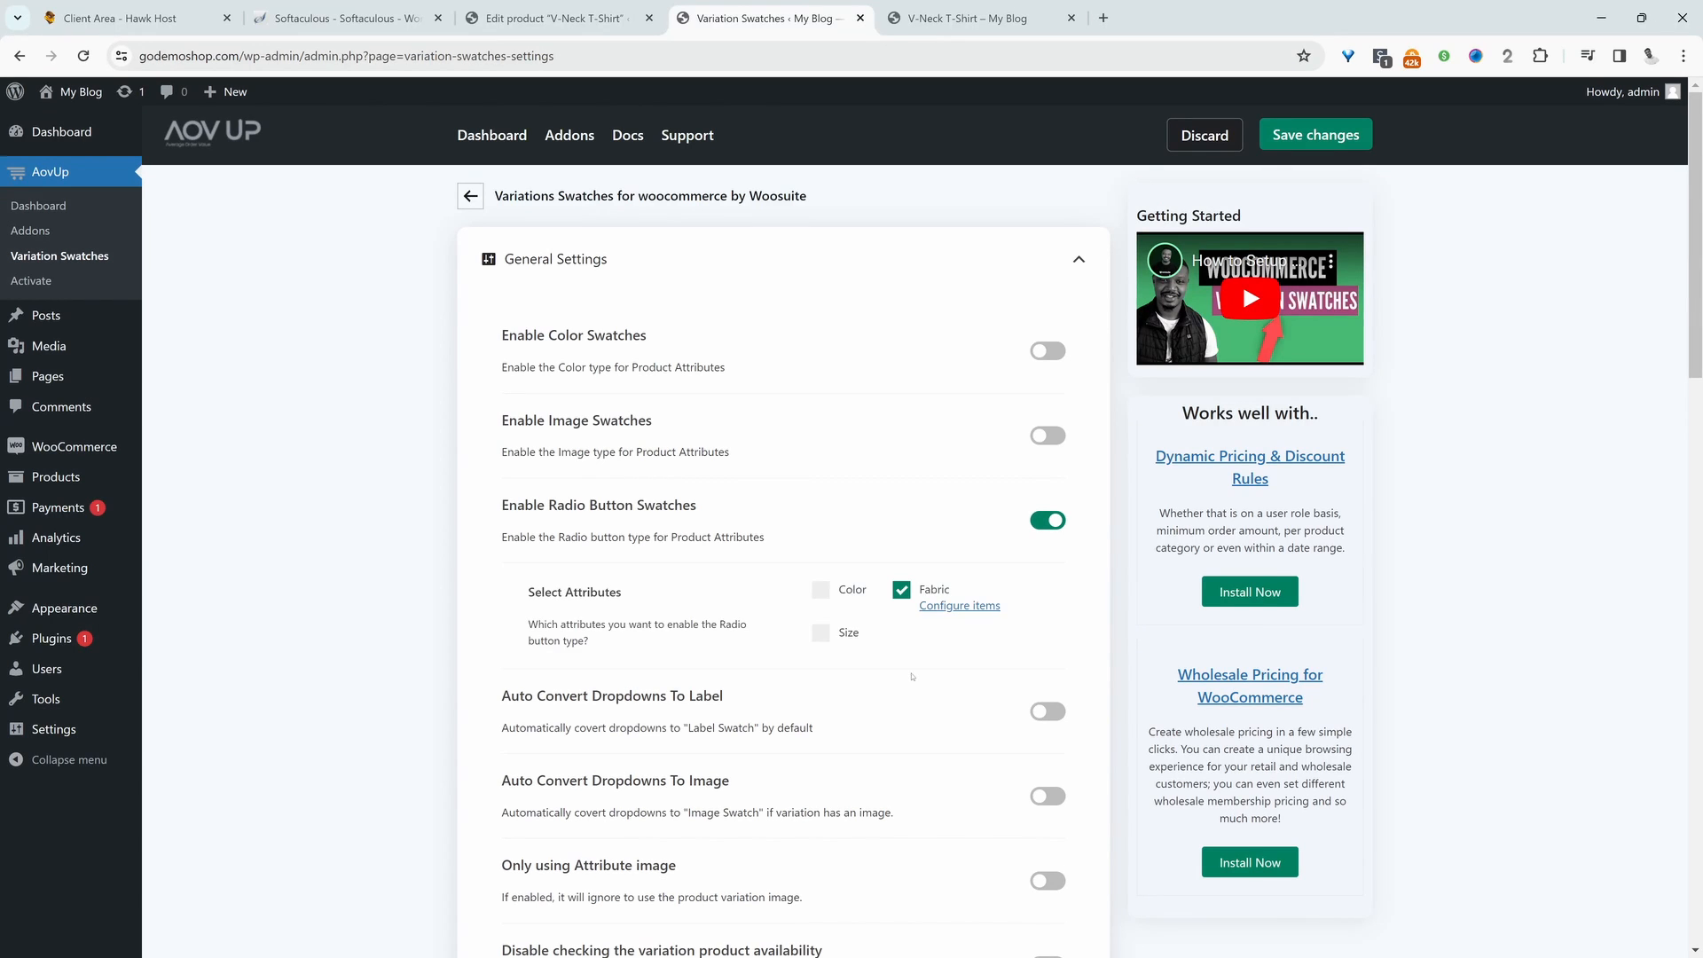
pyautogui.click(1316, 136)
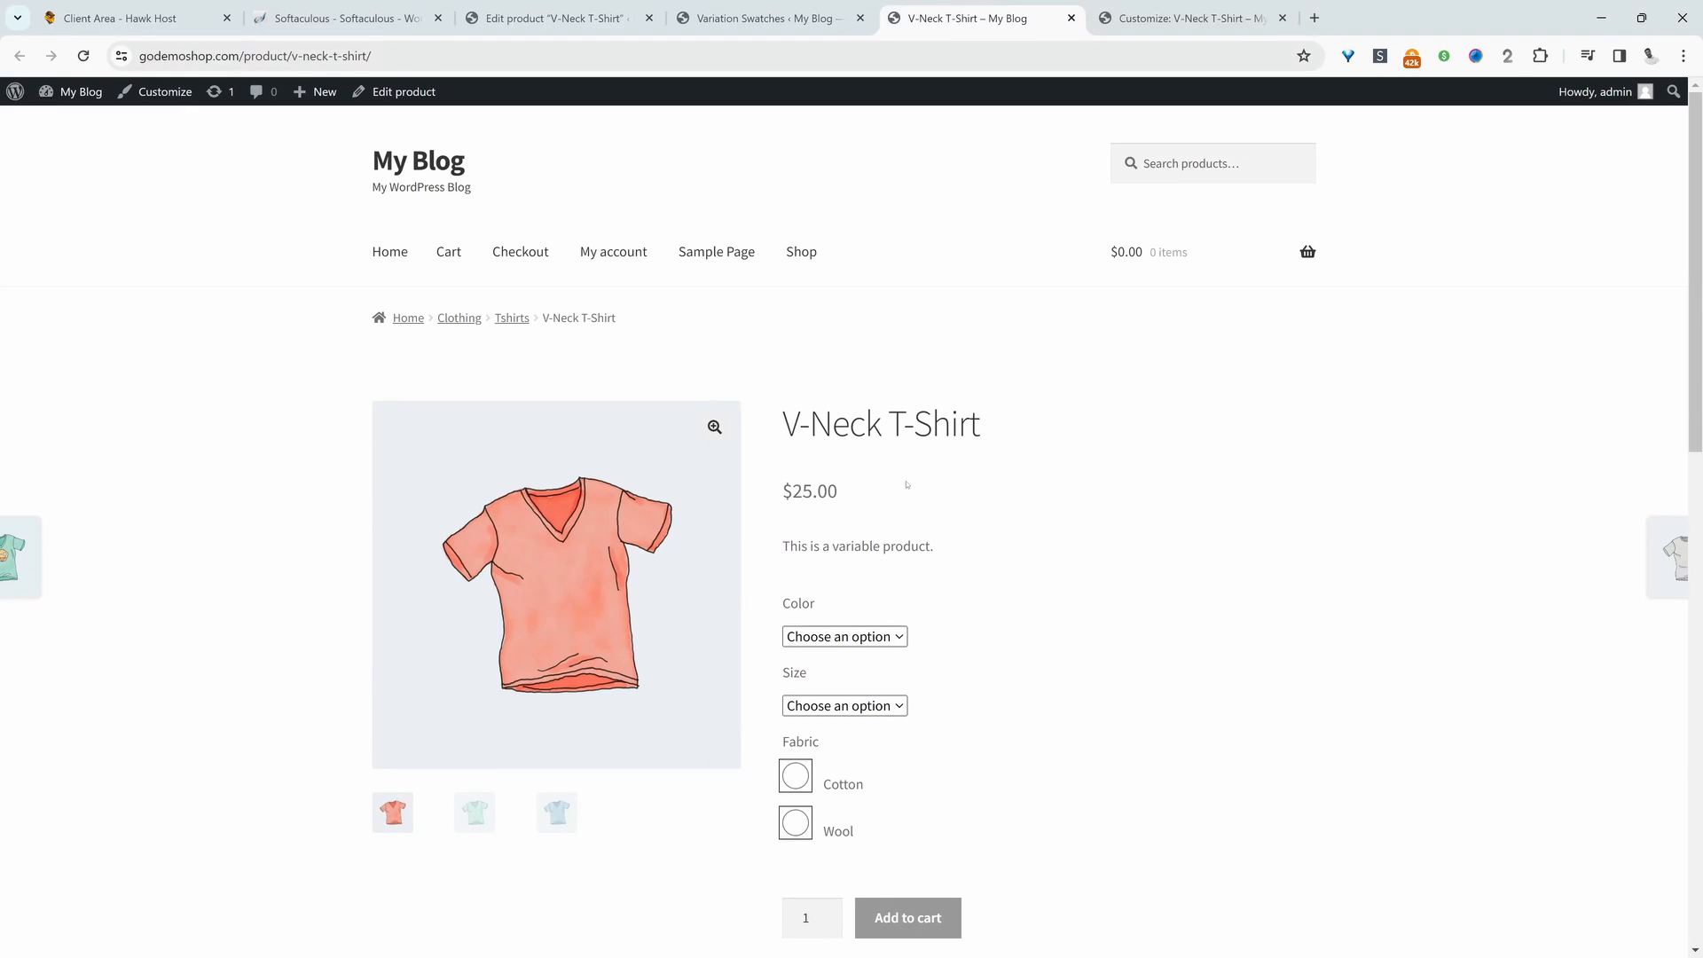
pyautogui.scroll(-2, 906, 484)
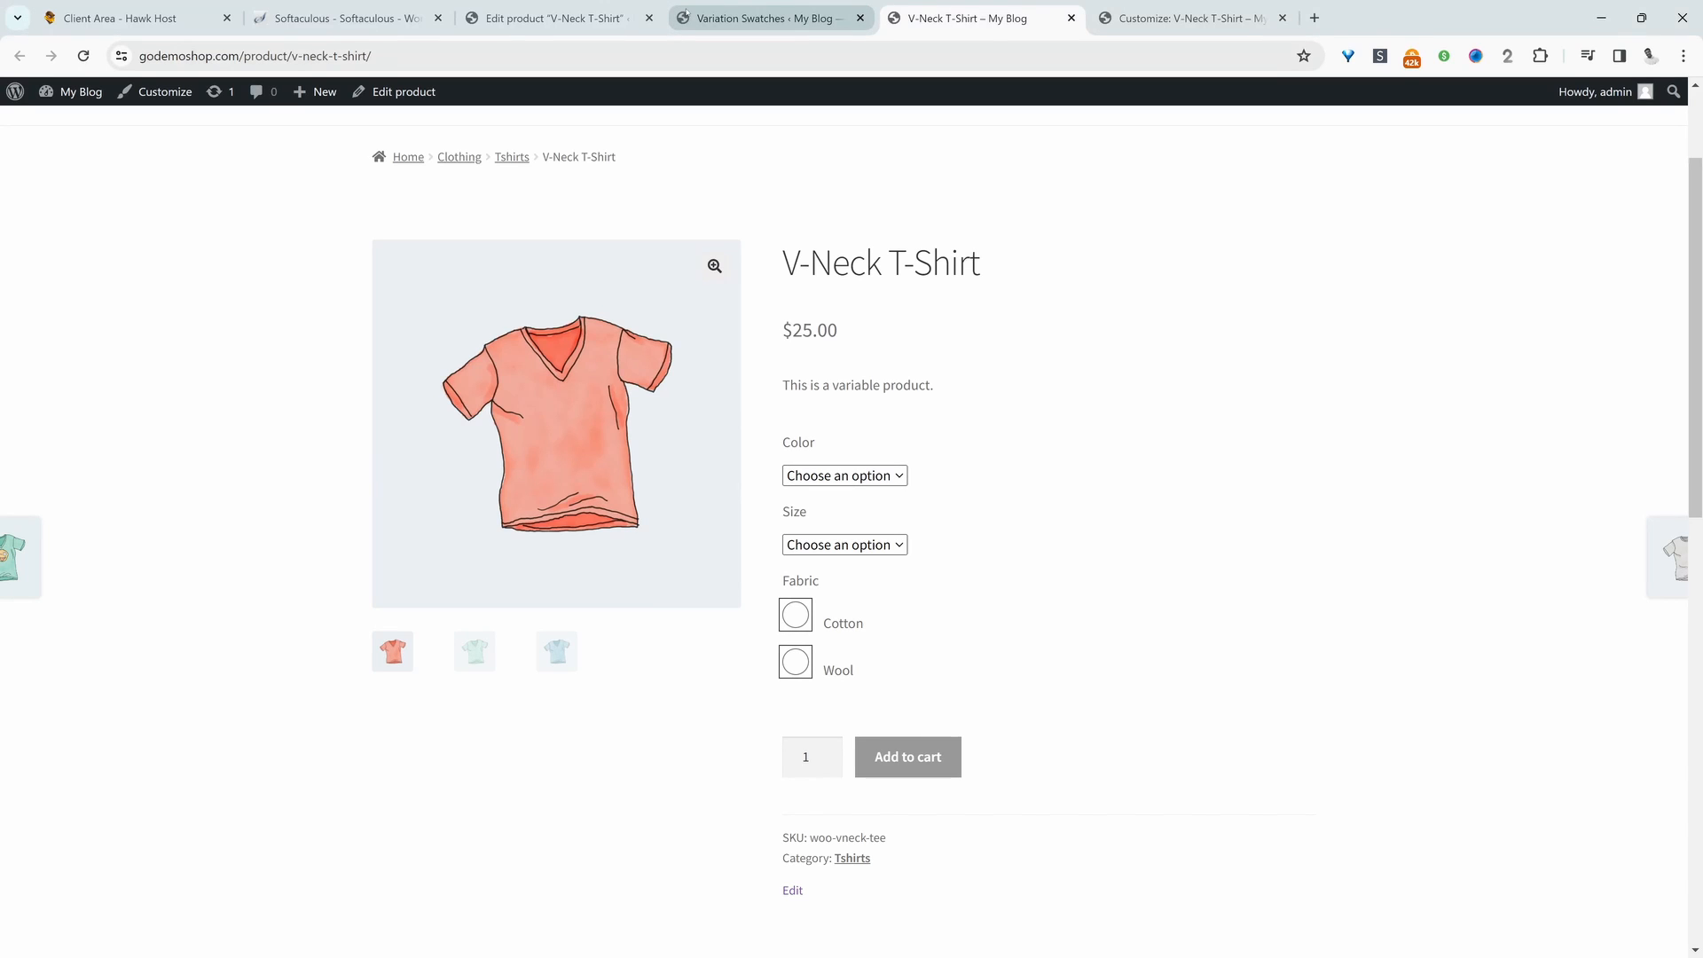
# Add Size to the attributes using radio button swatches in the Variation Swatches settings, leaving Color unselected.
pyautogui.click(762, 18)
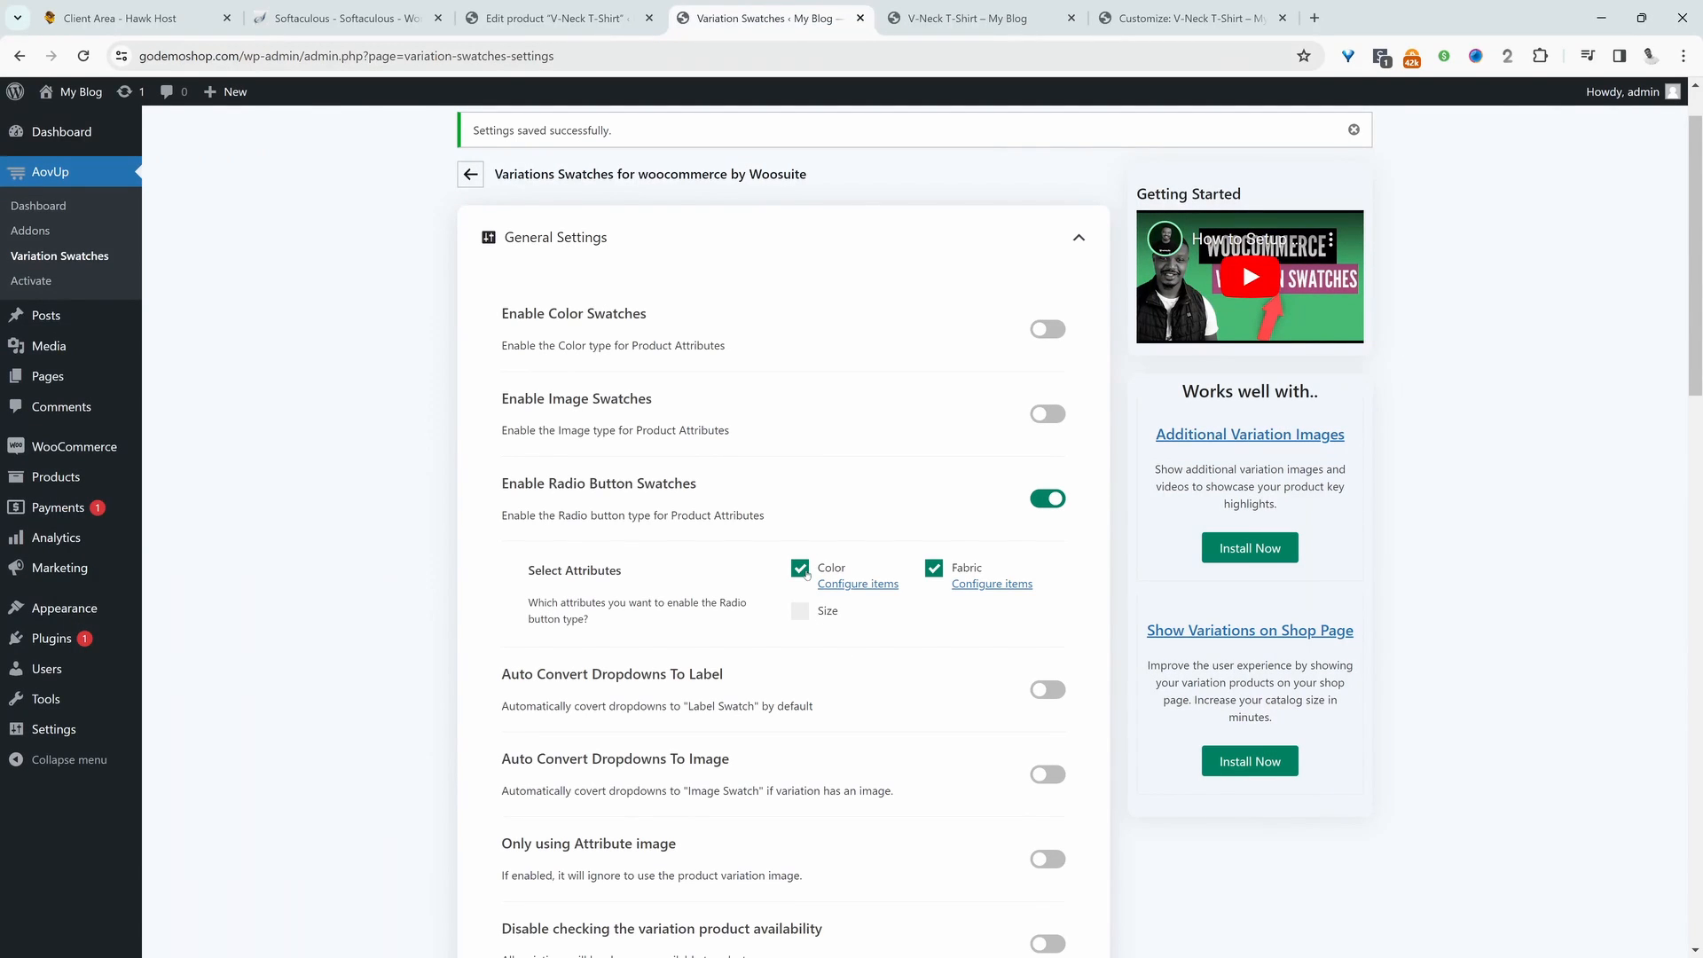
pyautogui.click(801, 569)
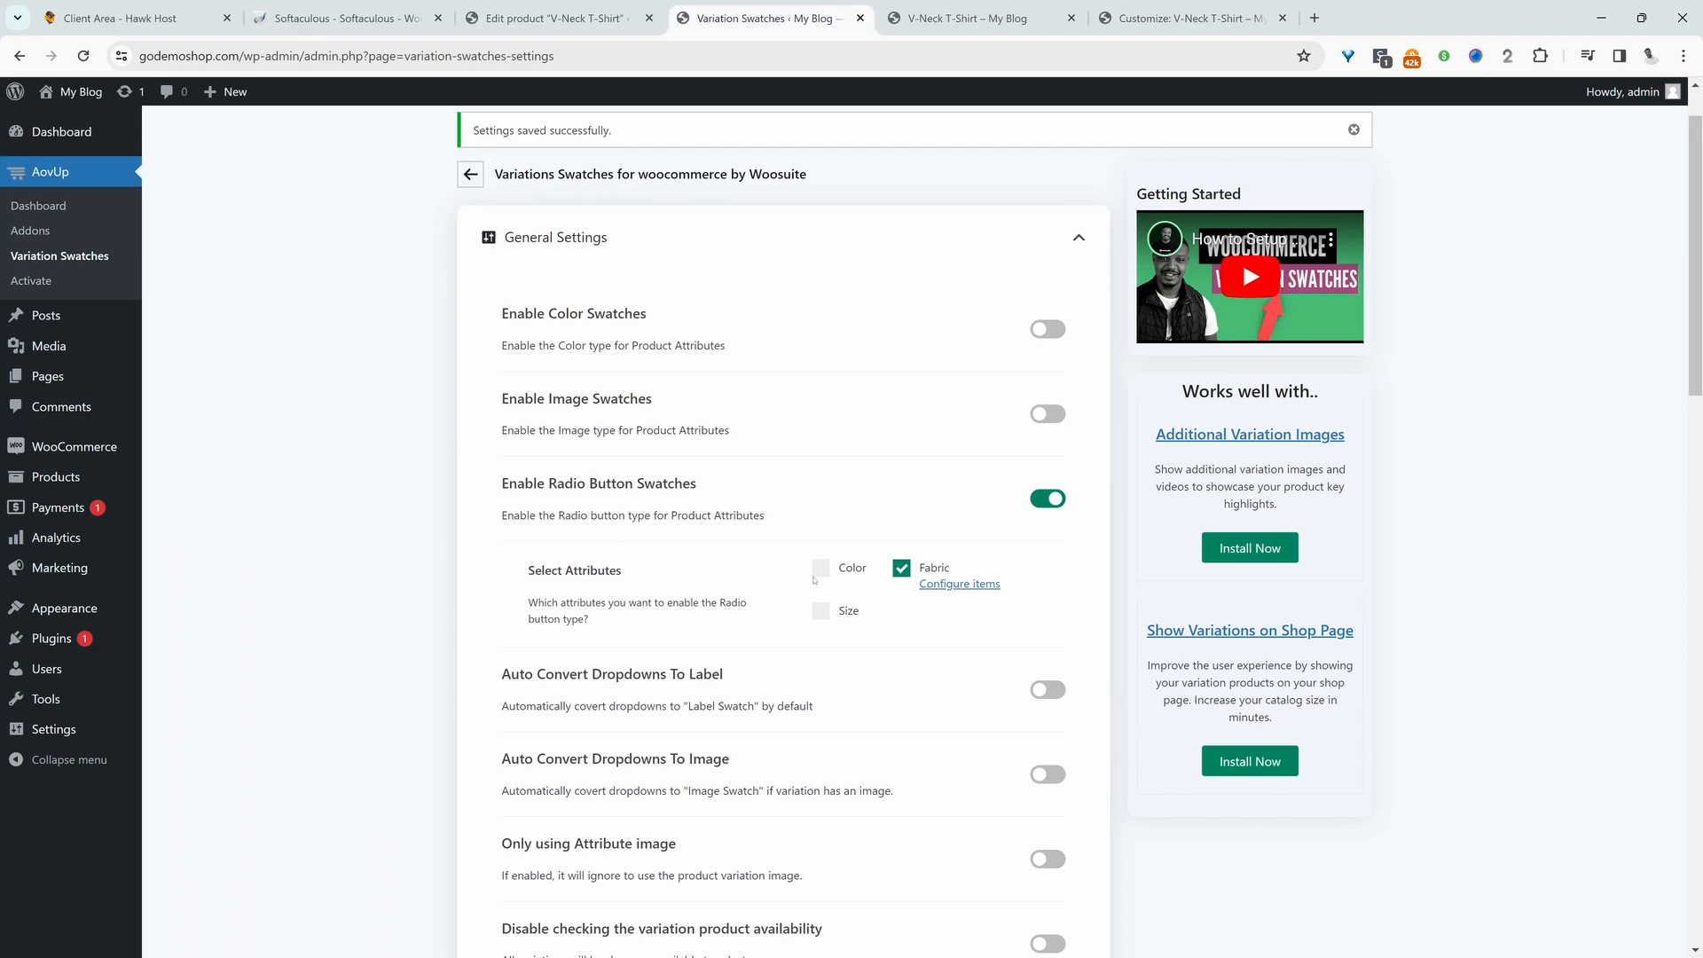
pyautogui.click(820, 610)
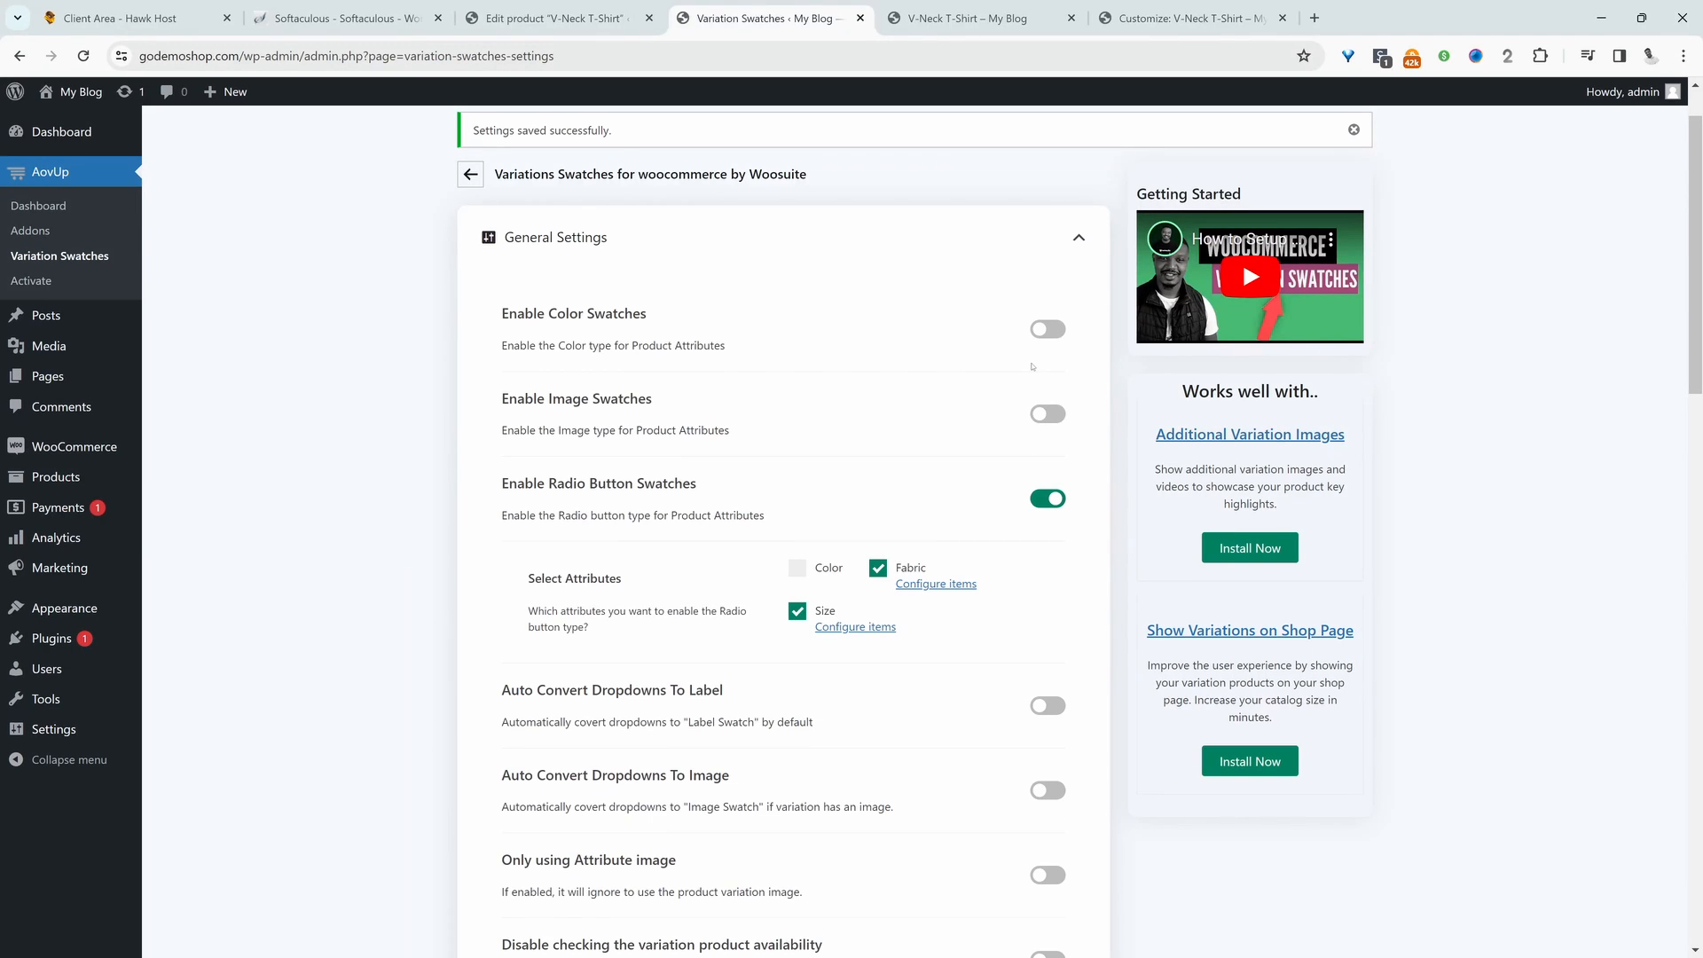
# Enable color swatches for the Color attribute and open its item configuration in a new tab.
pyautogui.click(1047, 329)
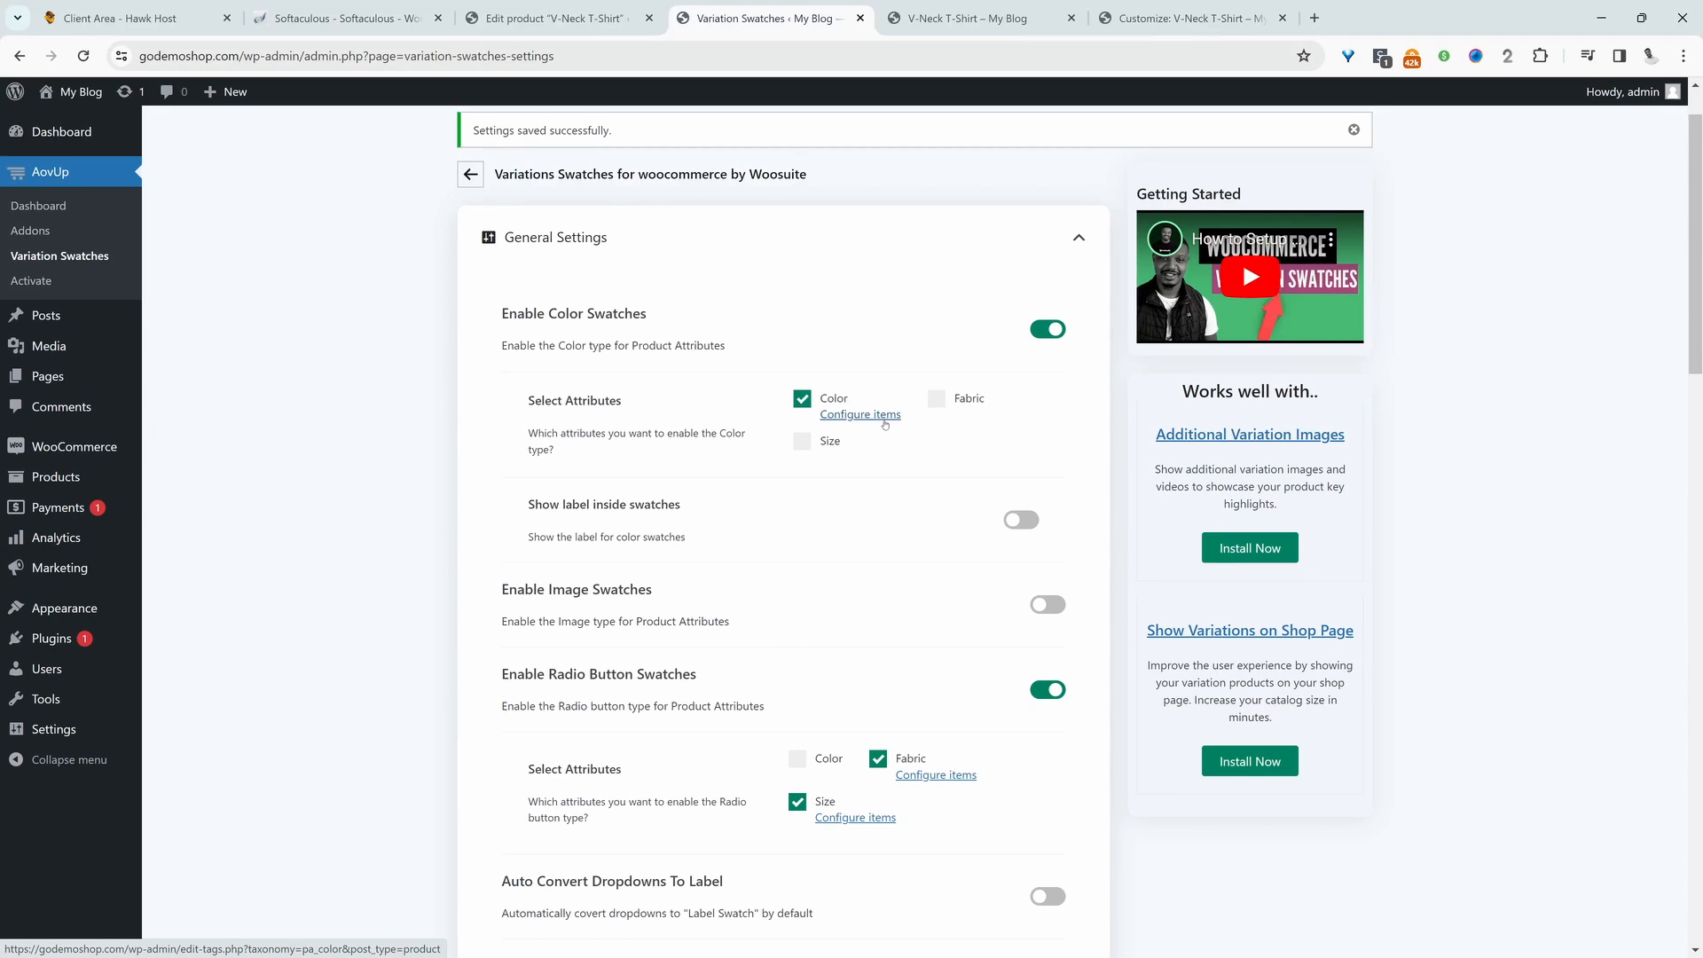
pyautogui.keyDown('ctrl'); pyautogui.click(884, 417); pyautogui.keyUp('ctrl')
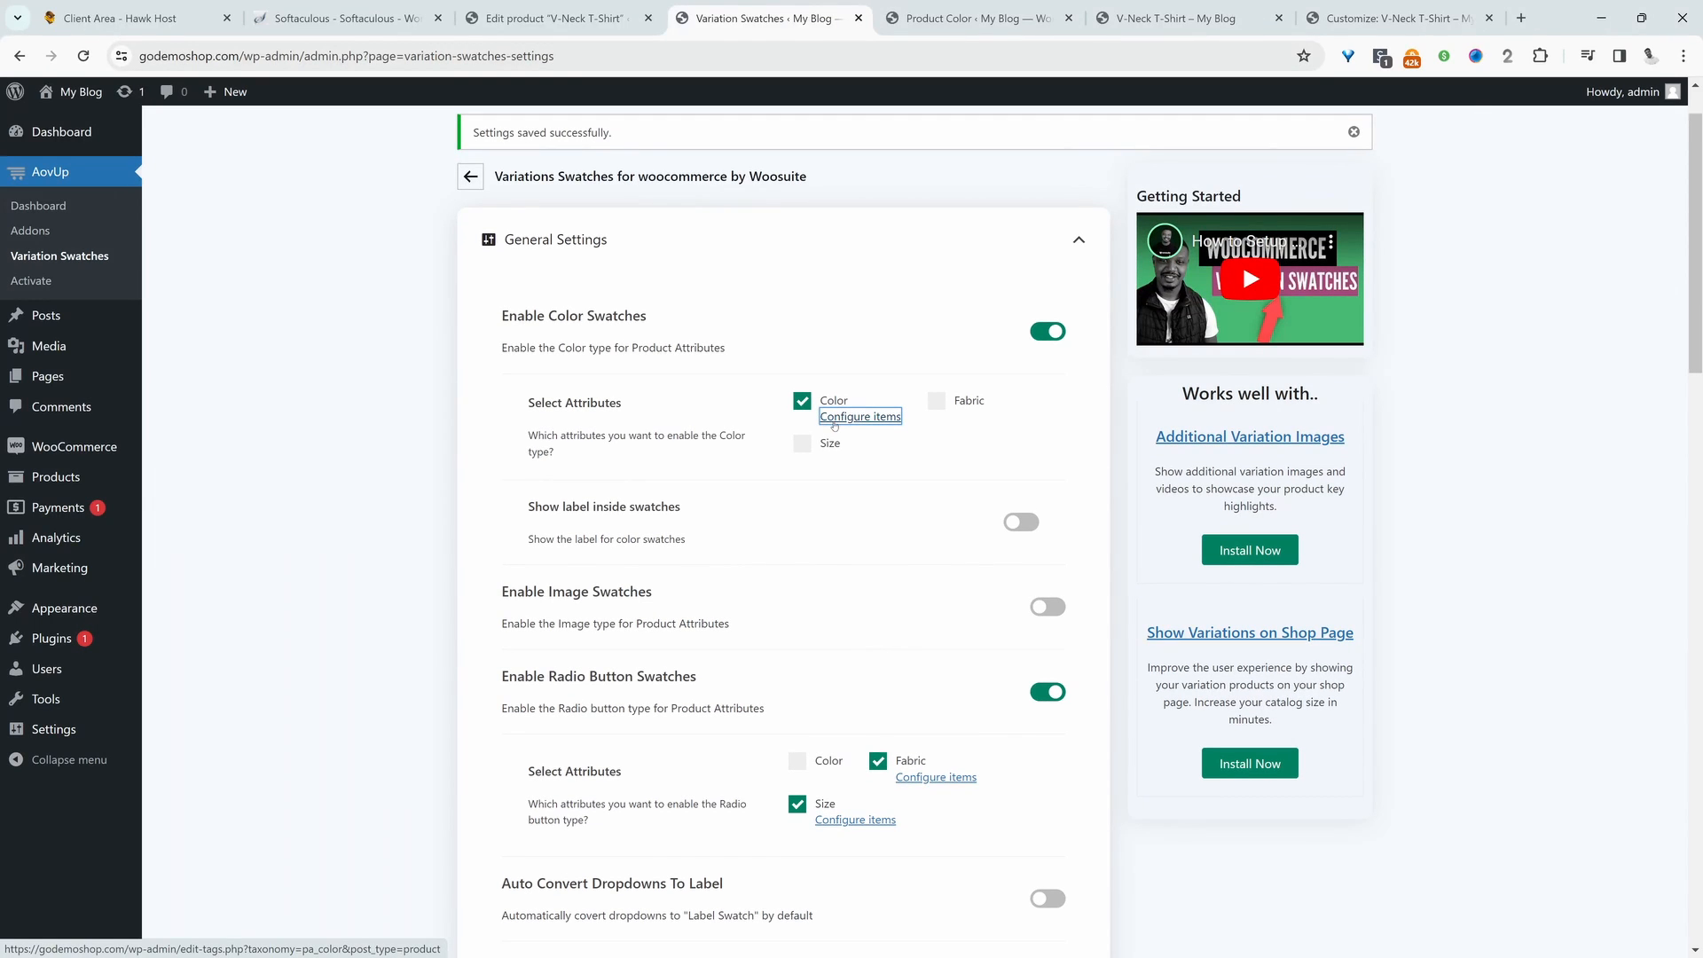
pyautogui.hotkey('ctrl', 'Tab')
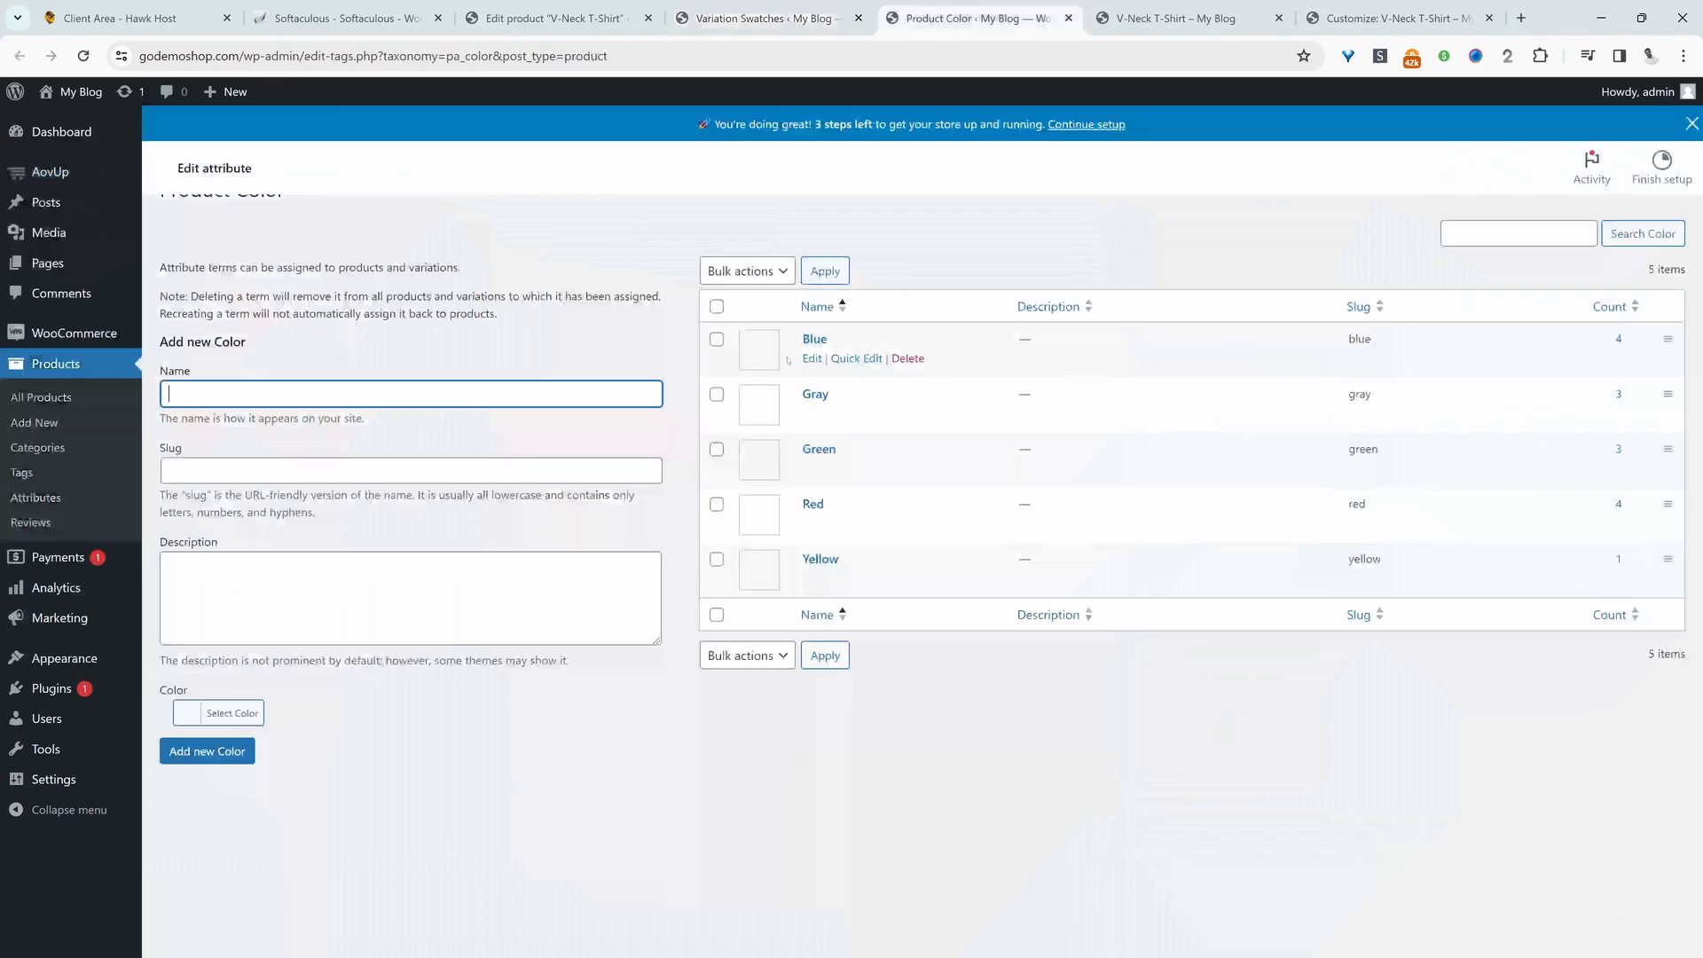
# Open the edit pages of the Blue, Gray, Green, Red and Yellow color terms in separate tabs.
pyautogui.keyDown('ctrl'); pyautogui.click(809, 358); pyautogui.keyUp('ctrl')
pyautogui.keyDown('ctrl'); pyautogui.click(812, 468); pyautogui.keyUp('ctrl')
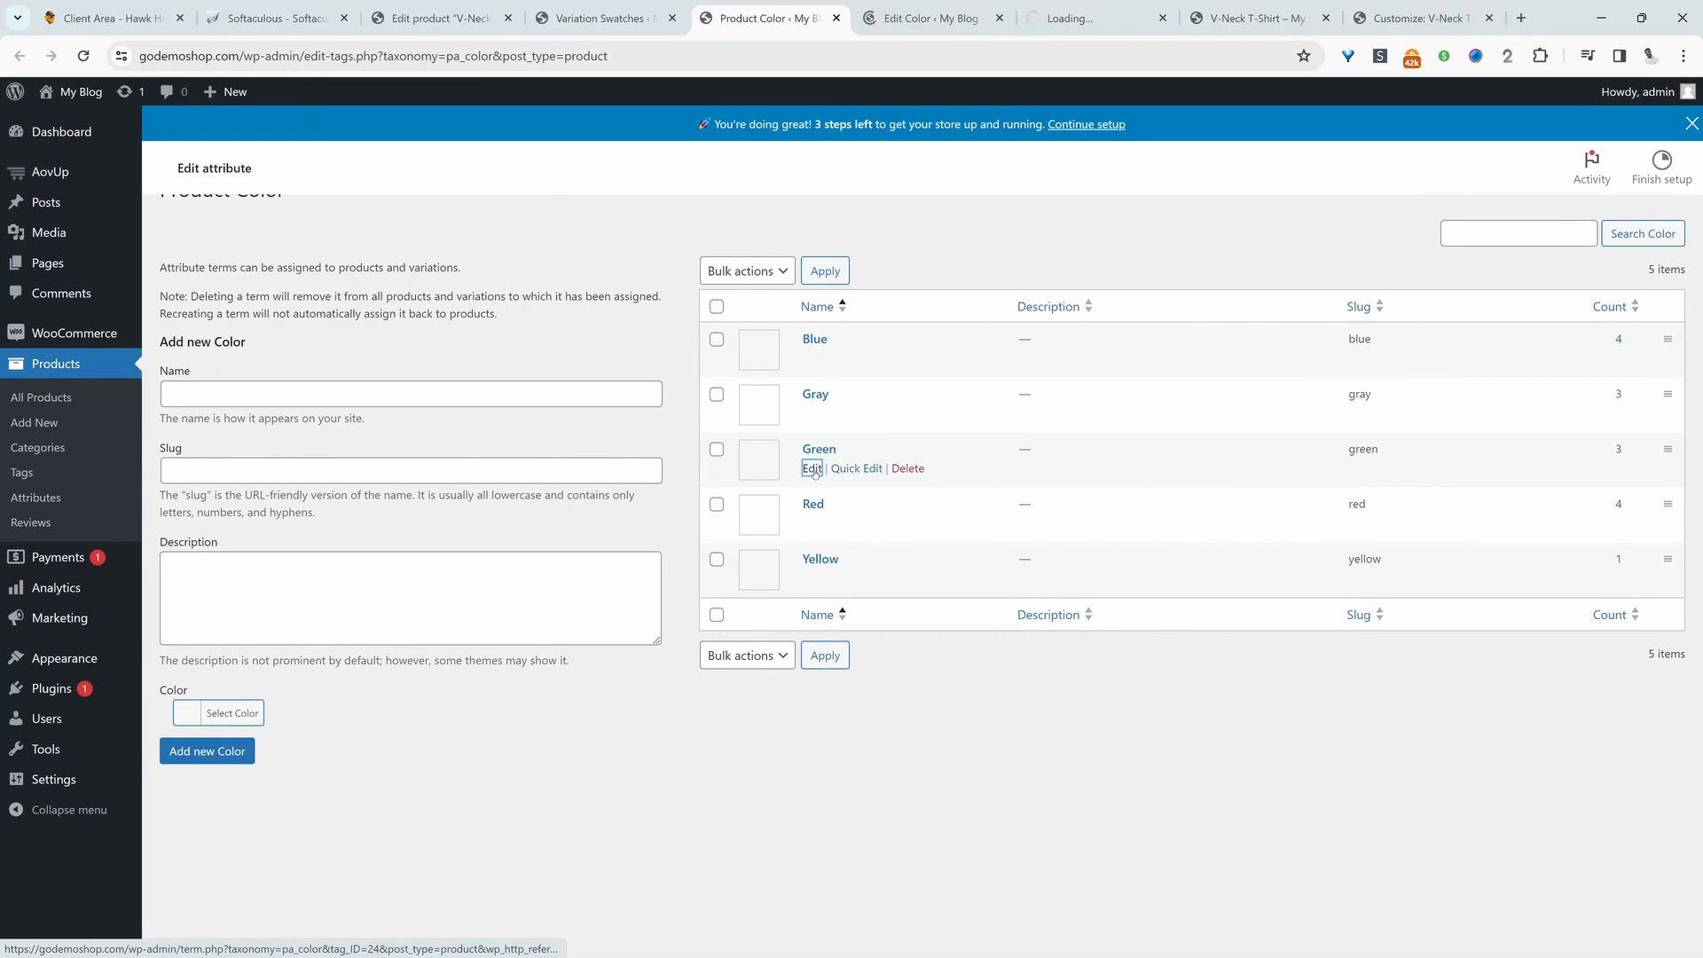
pyautogui.keyDown('ctrl'); pyautogui.click(813, 523); pyautogui.keyUp('ctrl')
pyautogui.keyDown('ctrl'); pyautogui.click(812, 578); pyautogui.keyUp('ctrl')
pyautogui.hotkey('ctrl', 'Tab')
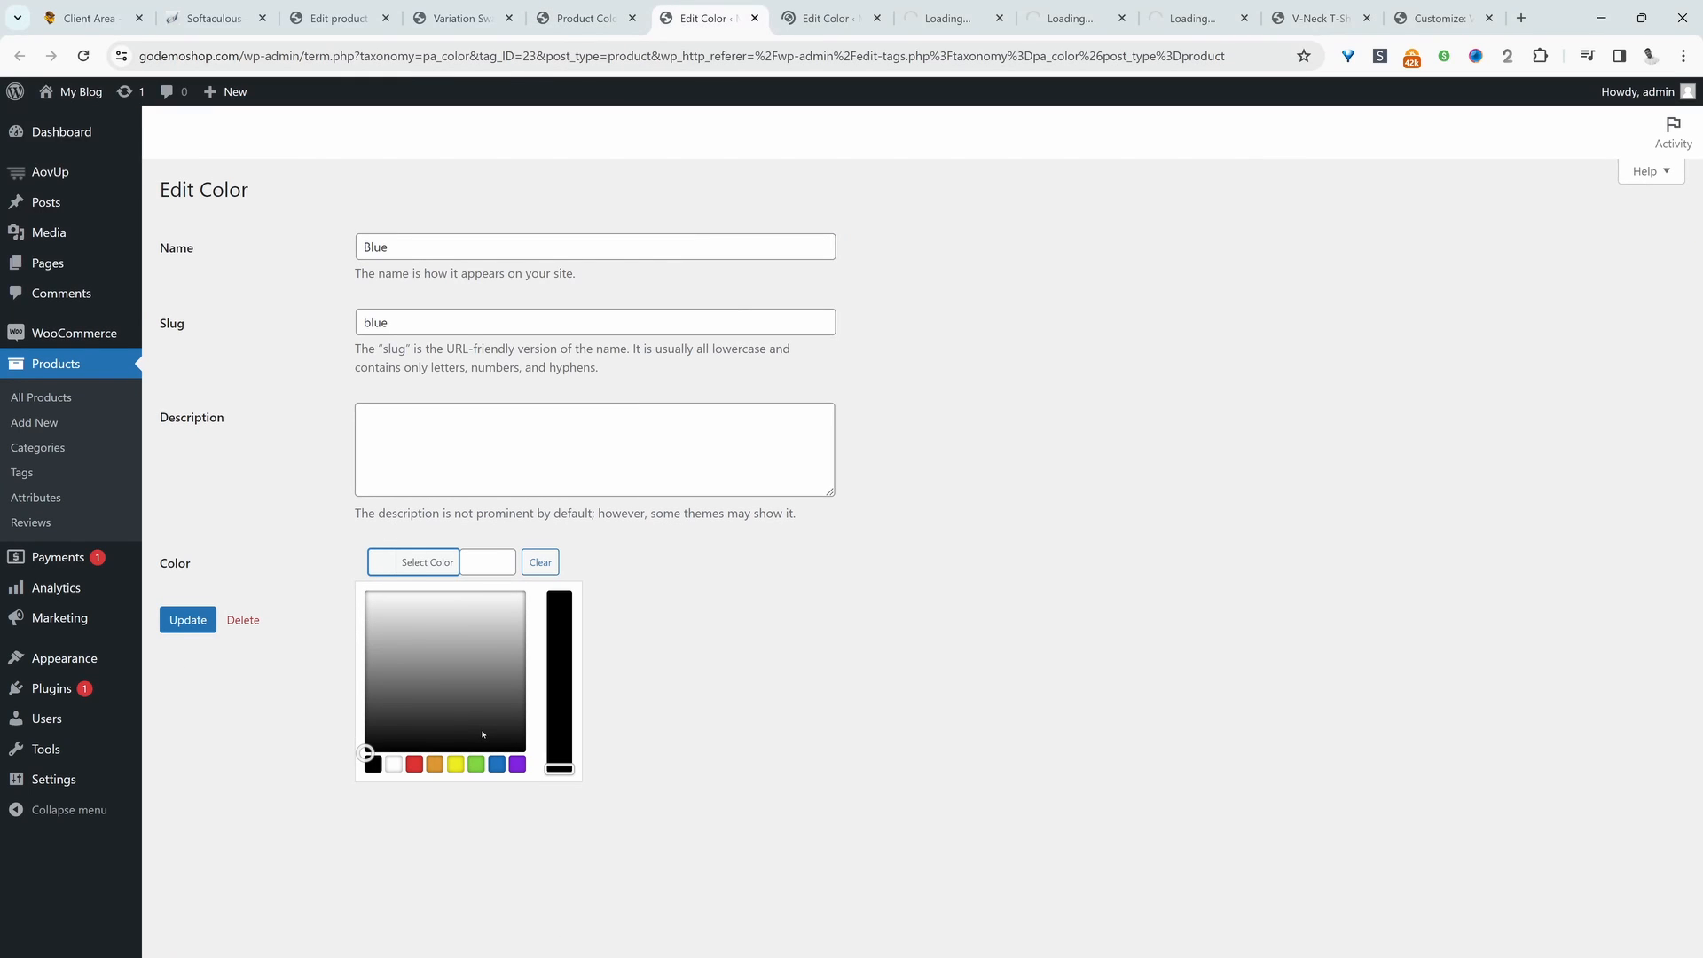
# Assign each color term its matching swatch color, update the terms, and close their tabs.
pyautogui.click(807, 14)
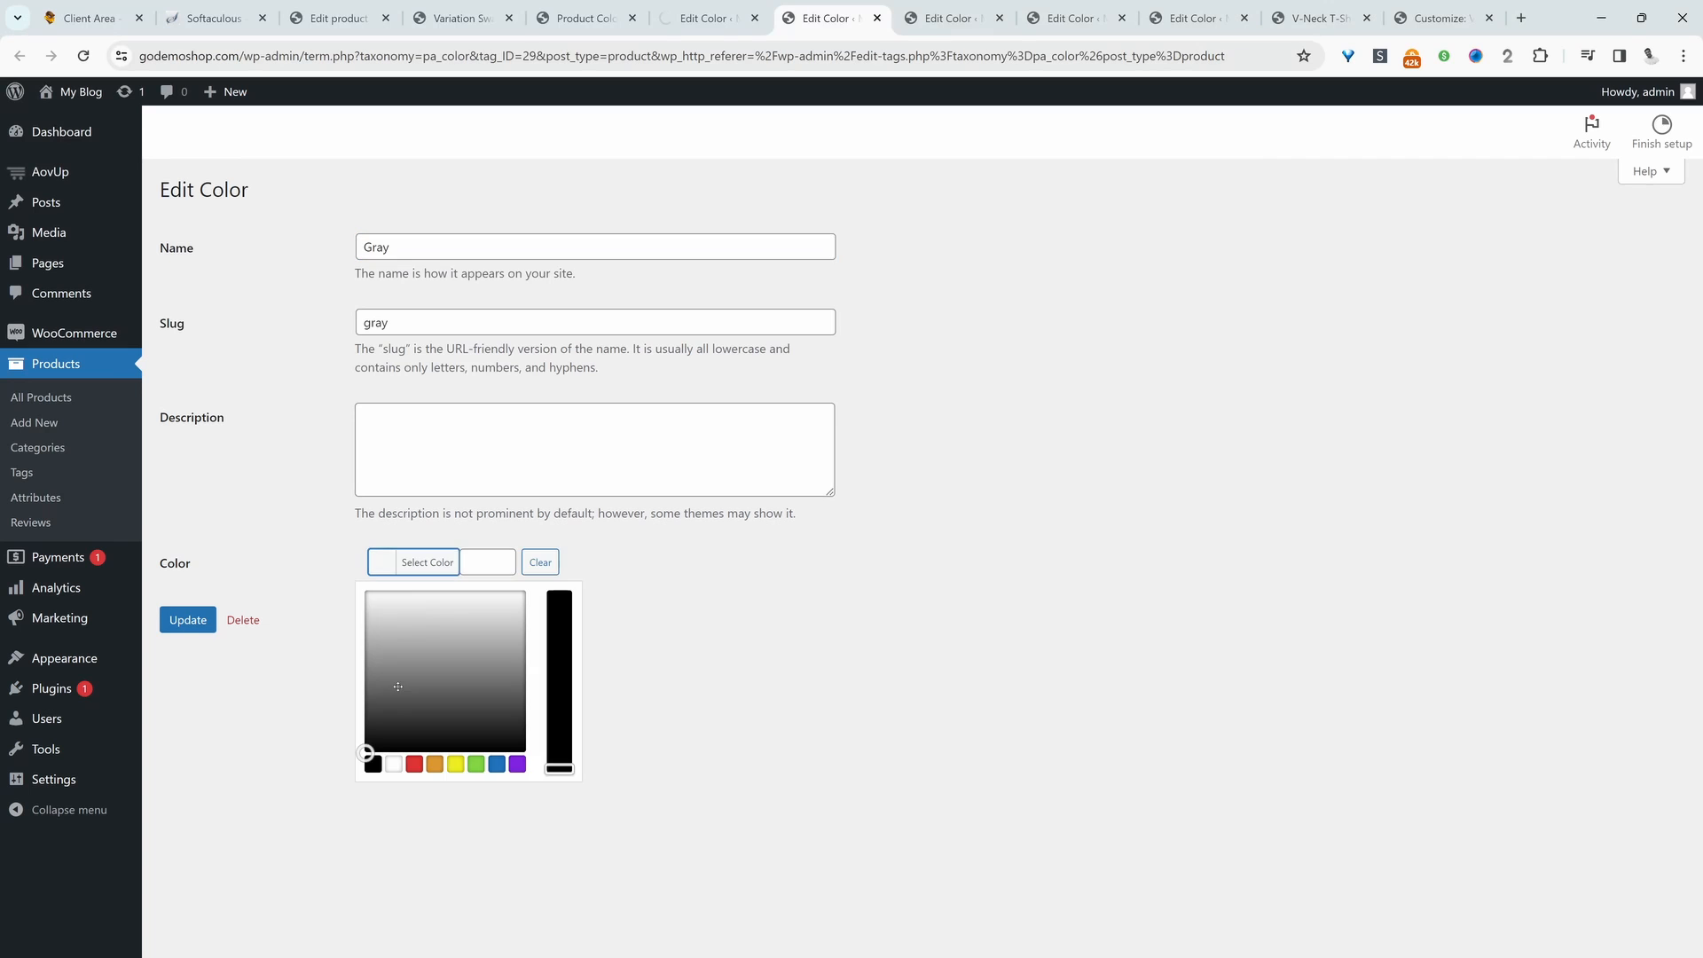
pyautogui.hotkey('ctrl', 'Tab')
pyautogui.hotkey('ctrl', 'Tab')
pyautogui.hotkey('ctrl', 'Tab')
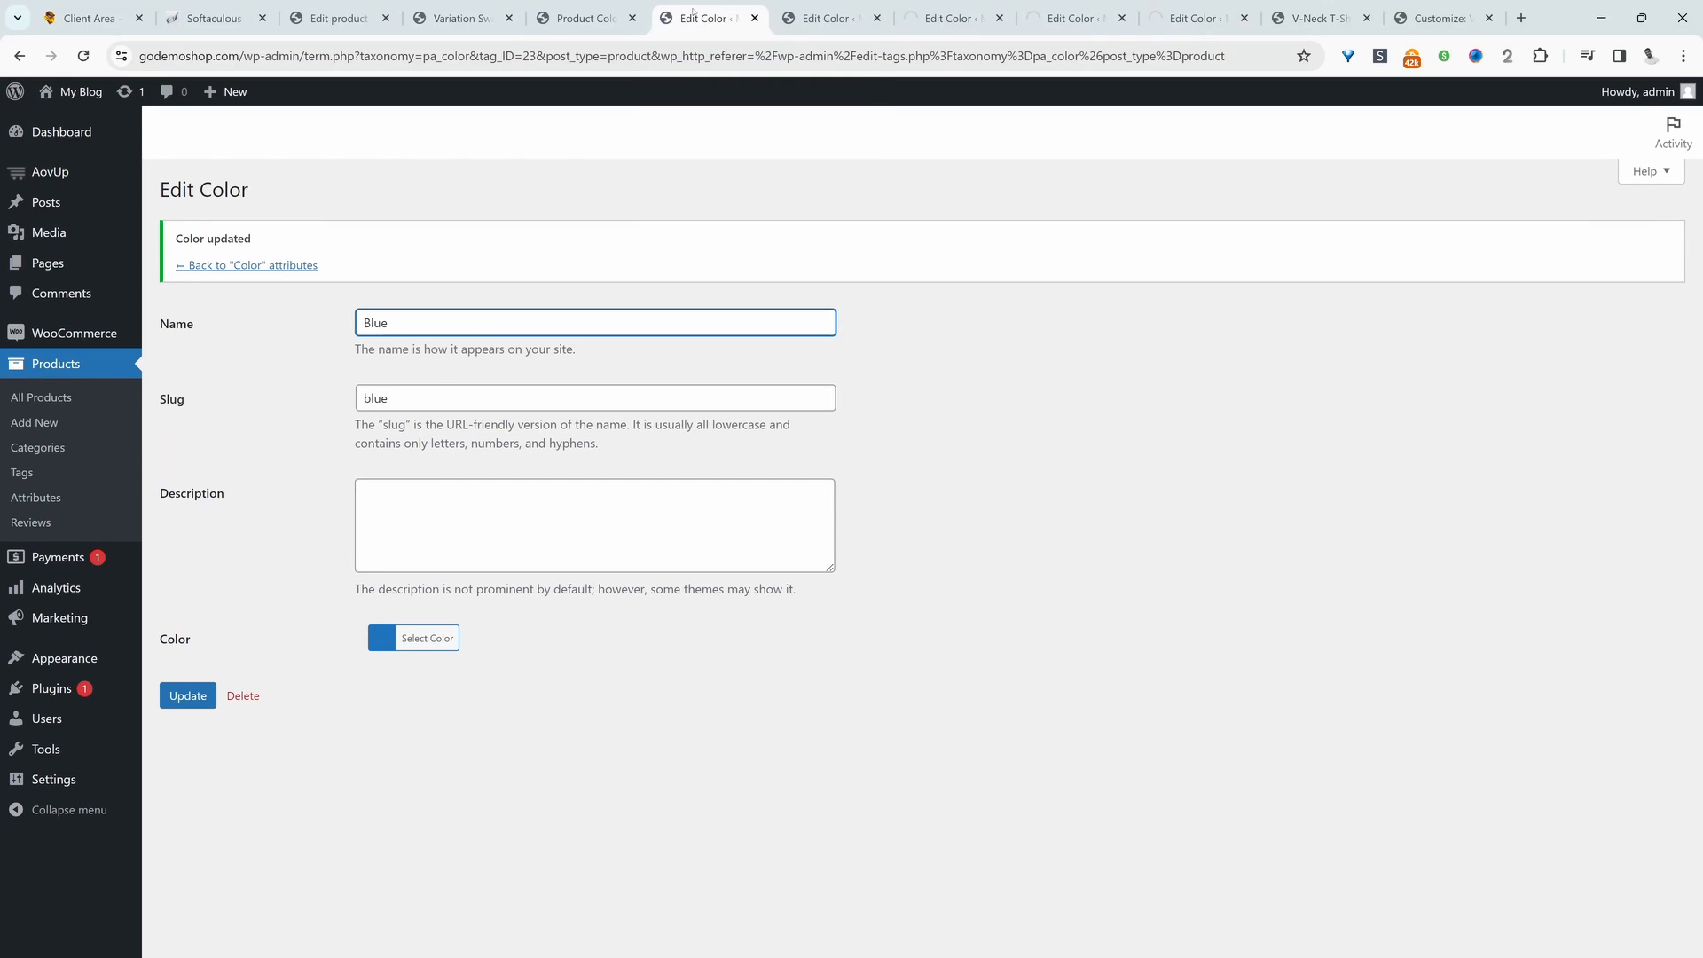
pyautogui.hotkey('ctrl', 'w')
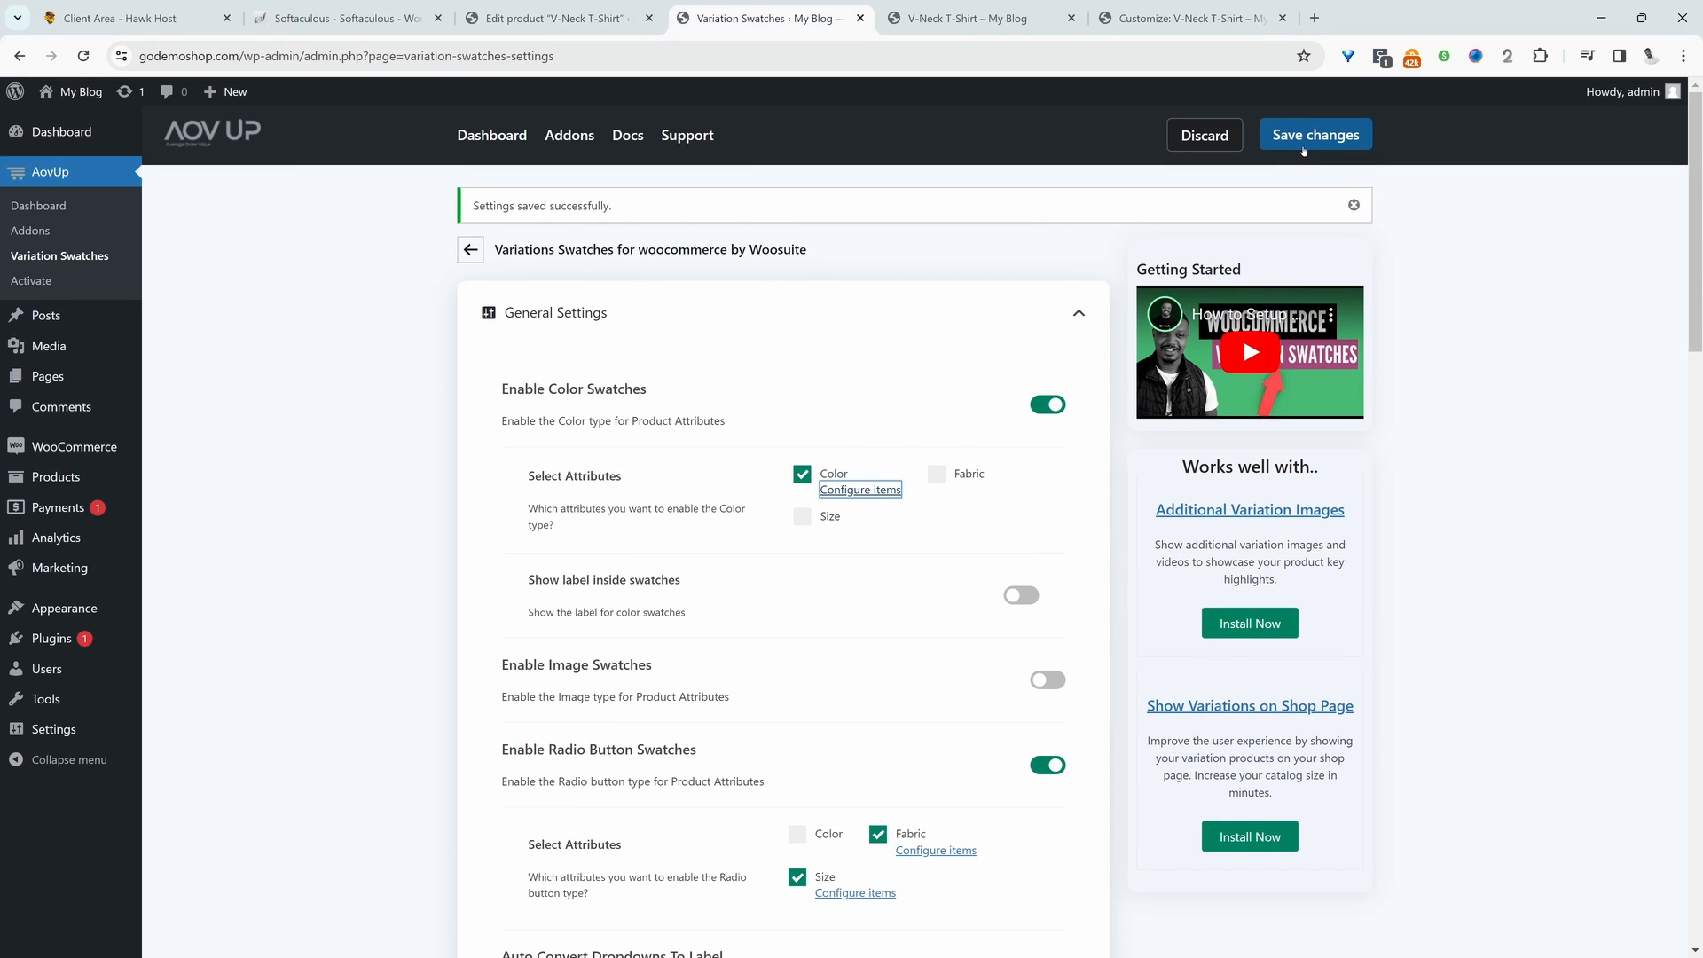
# Save the swatch settings, reload the V-Neck T-Shirt product page, and choose Green and Medium to test the swatches.
pyautogui.hotkey('ctrl', 'Tab')
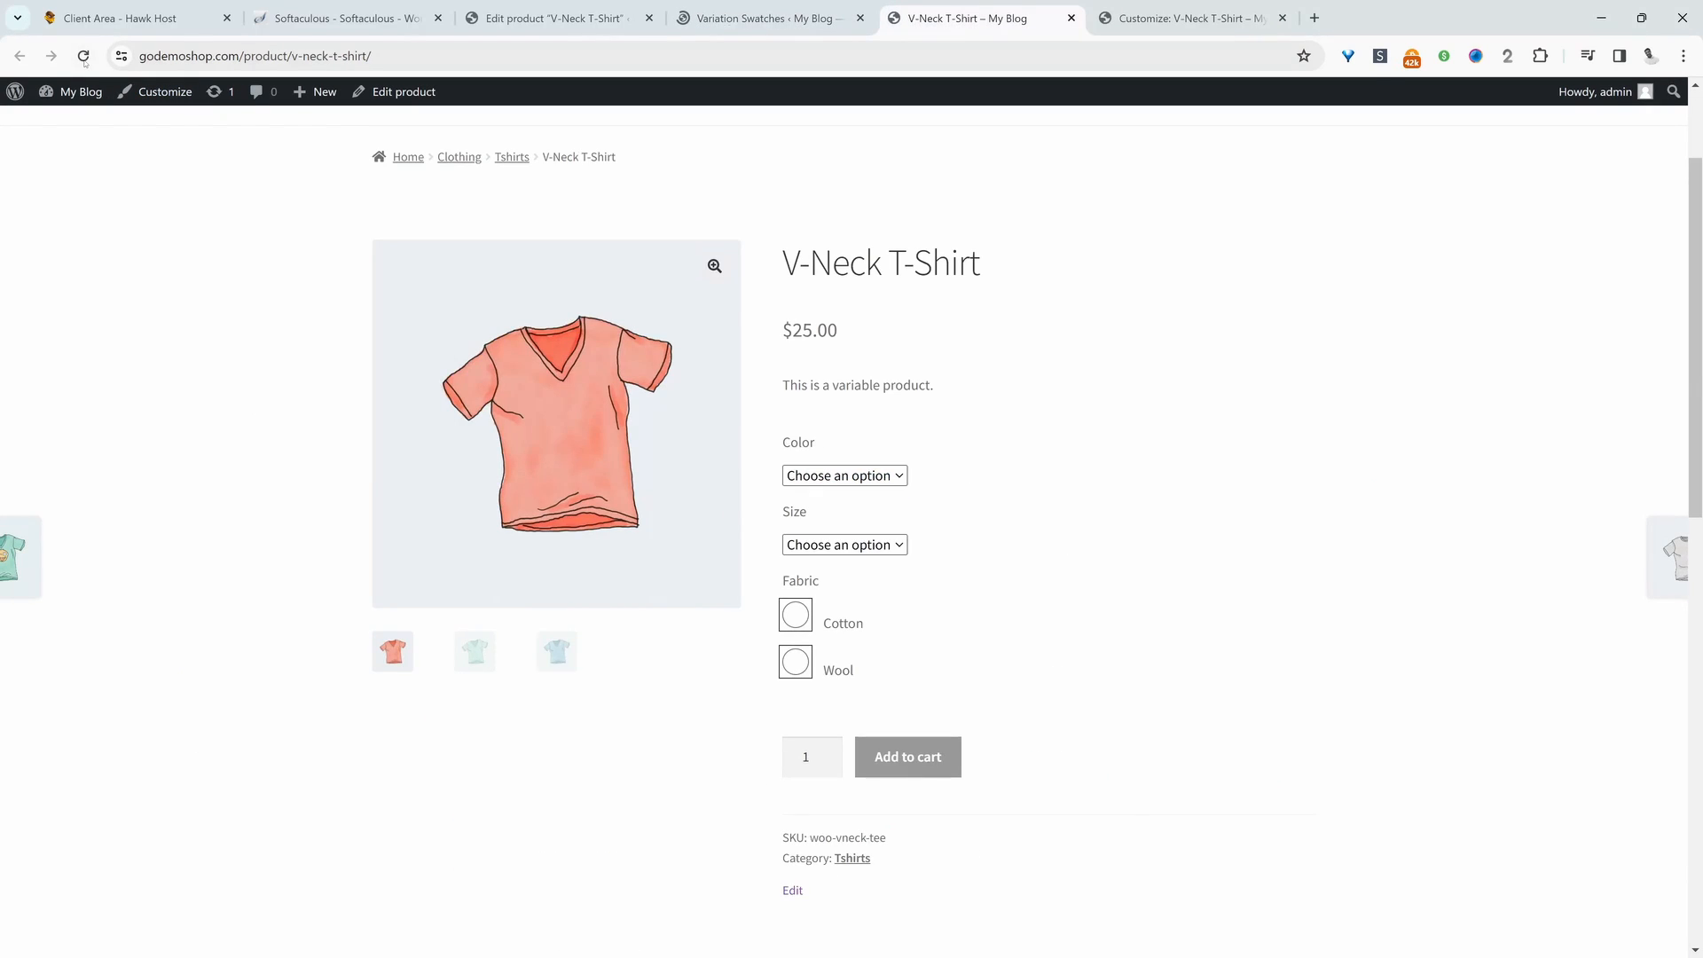
pyautogui.click(83, 57)
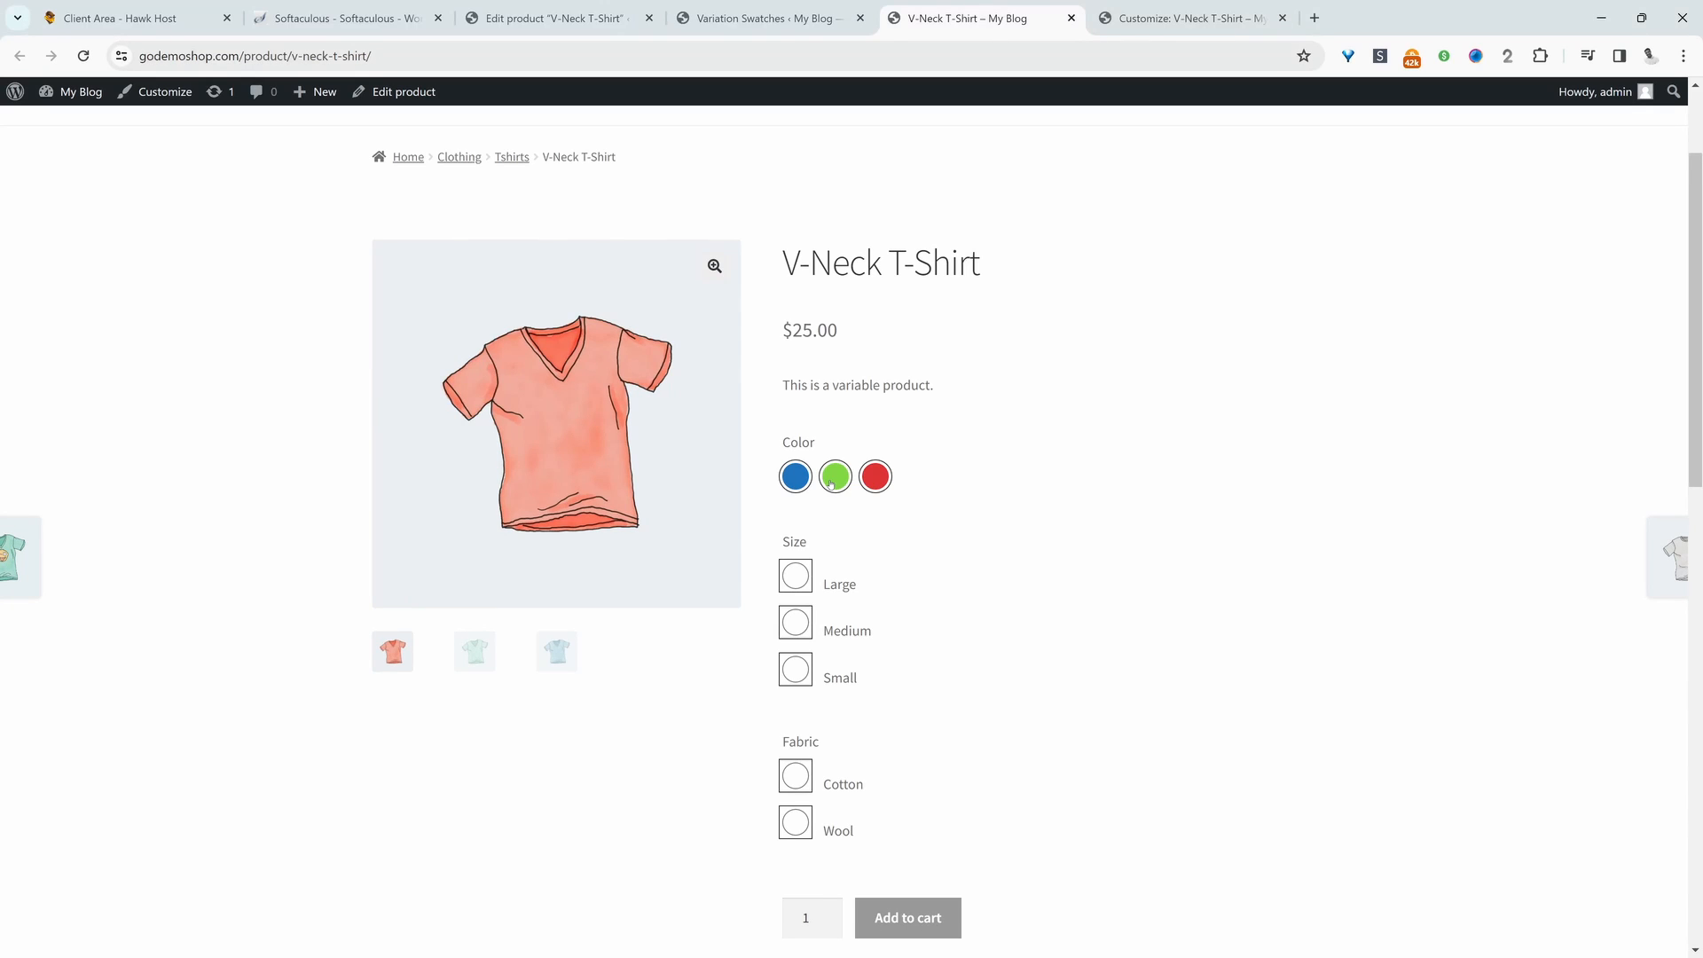
pyautogui.click(830, 482)
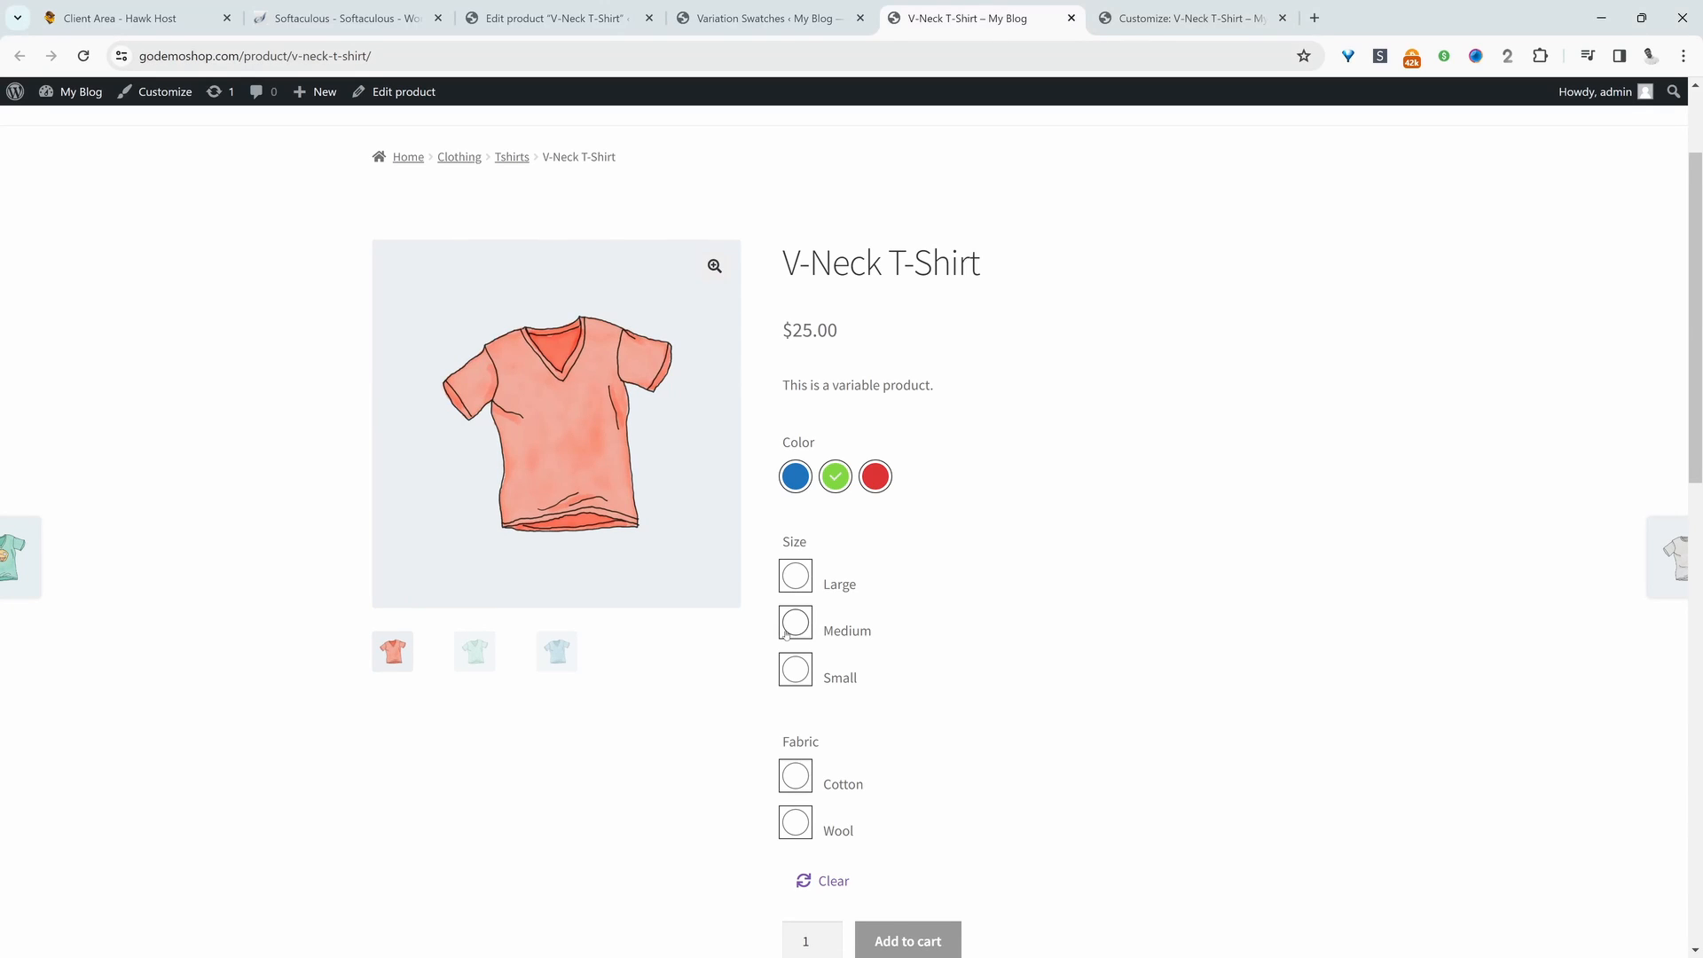
pyautogui.click(791, 626)
pyautogui.scroll(-1, 803, 783)
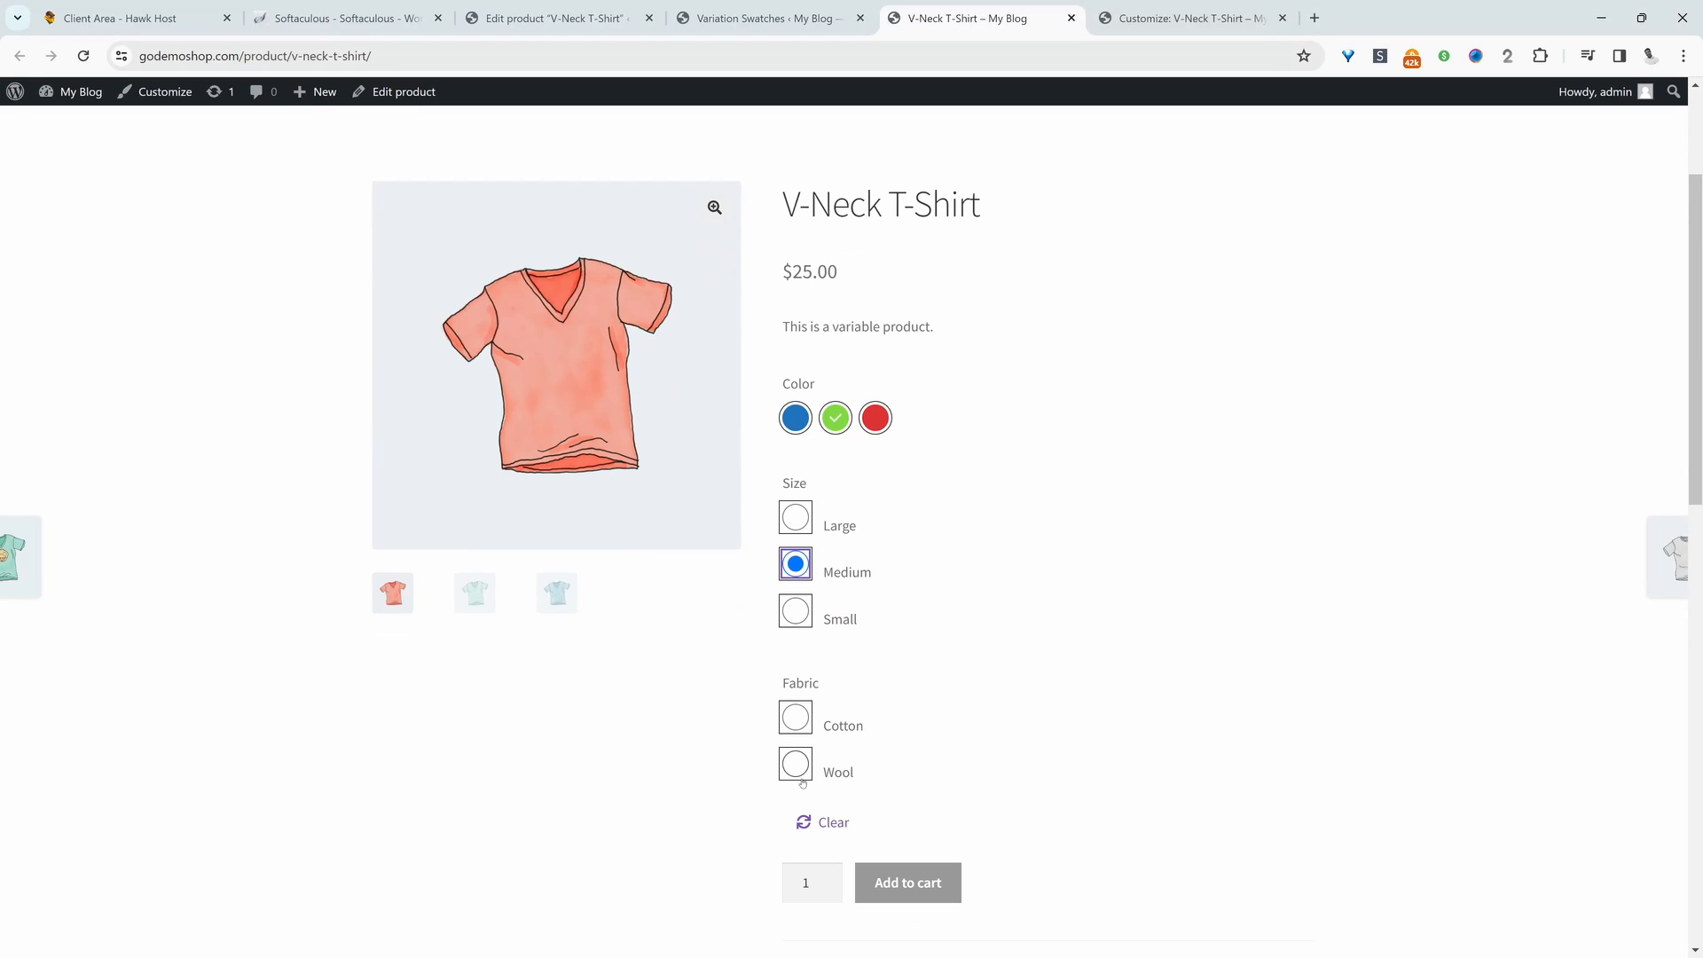